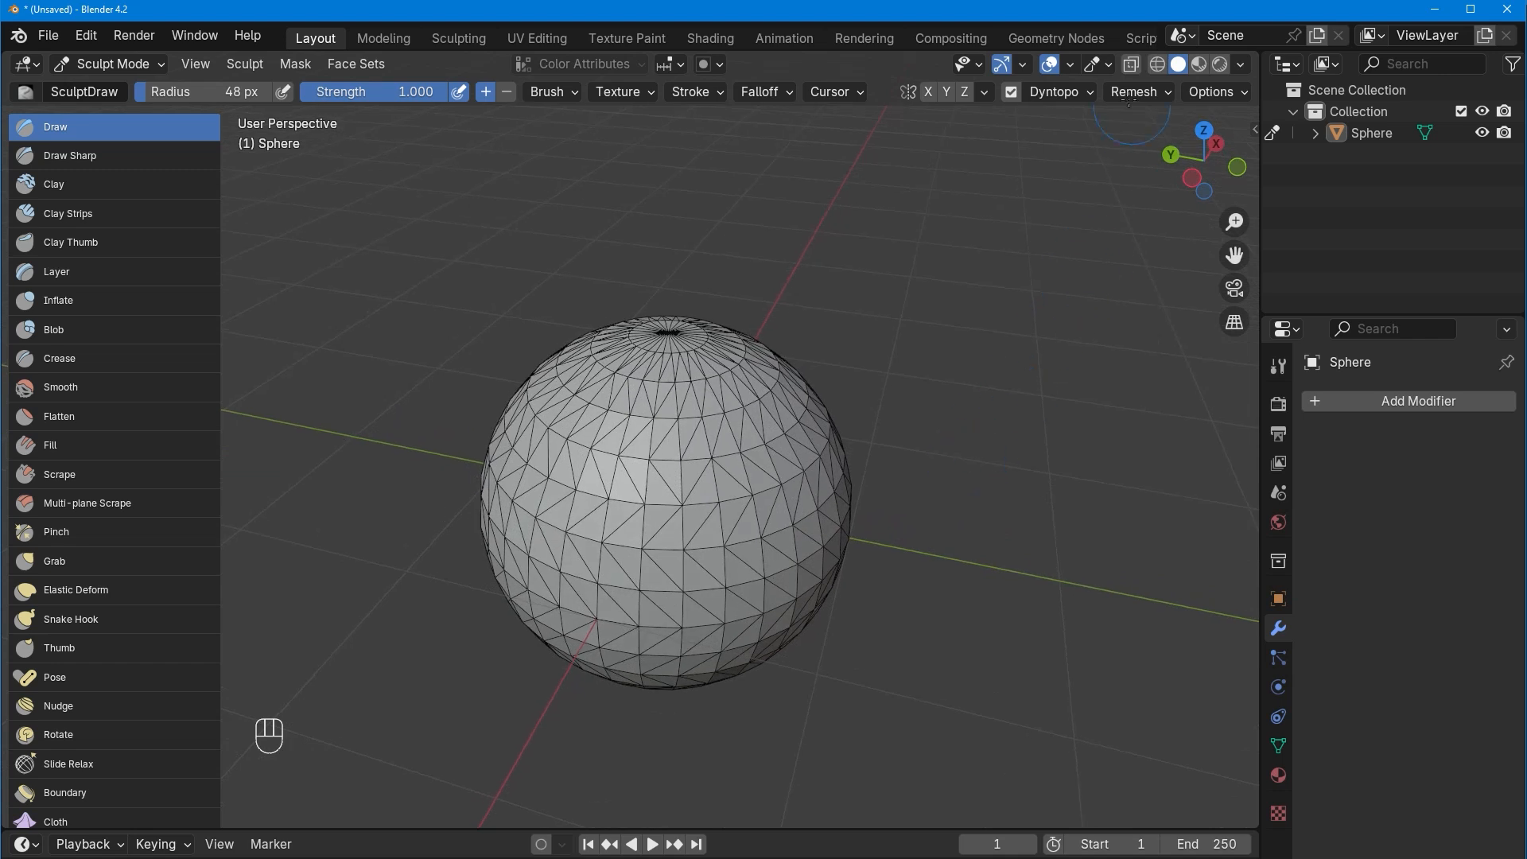
Set the Dyntopo detail size to 50 px and sculpt Draw strokes on the upper part of the sphere.
click(1088, 94)
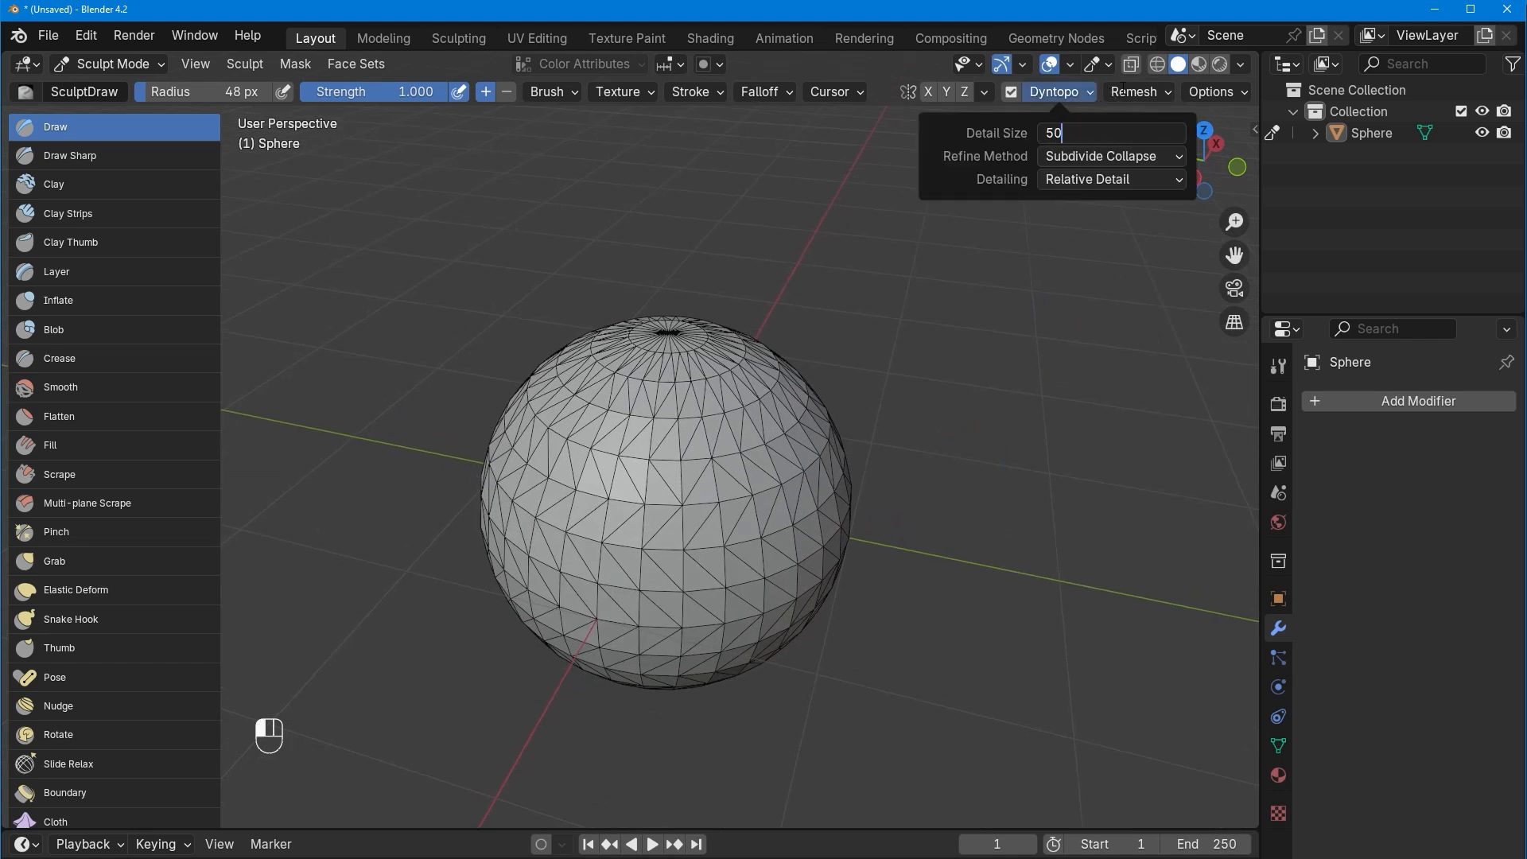
click(1122, 92)
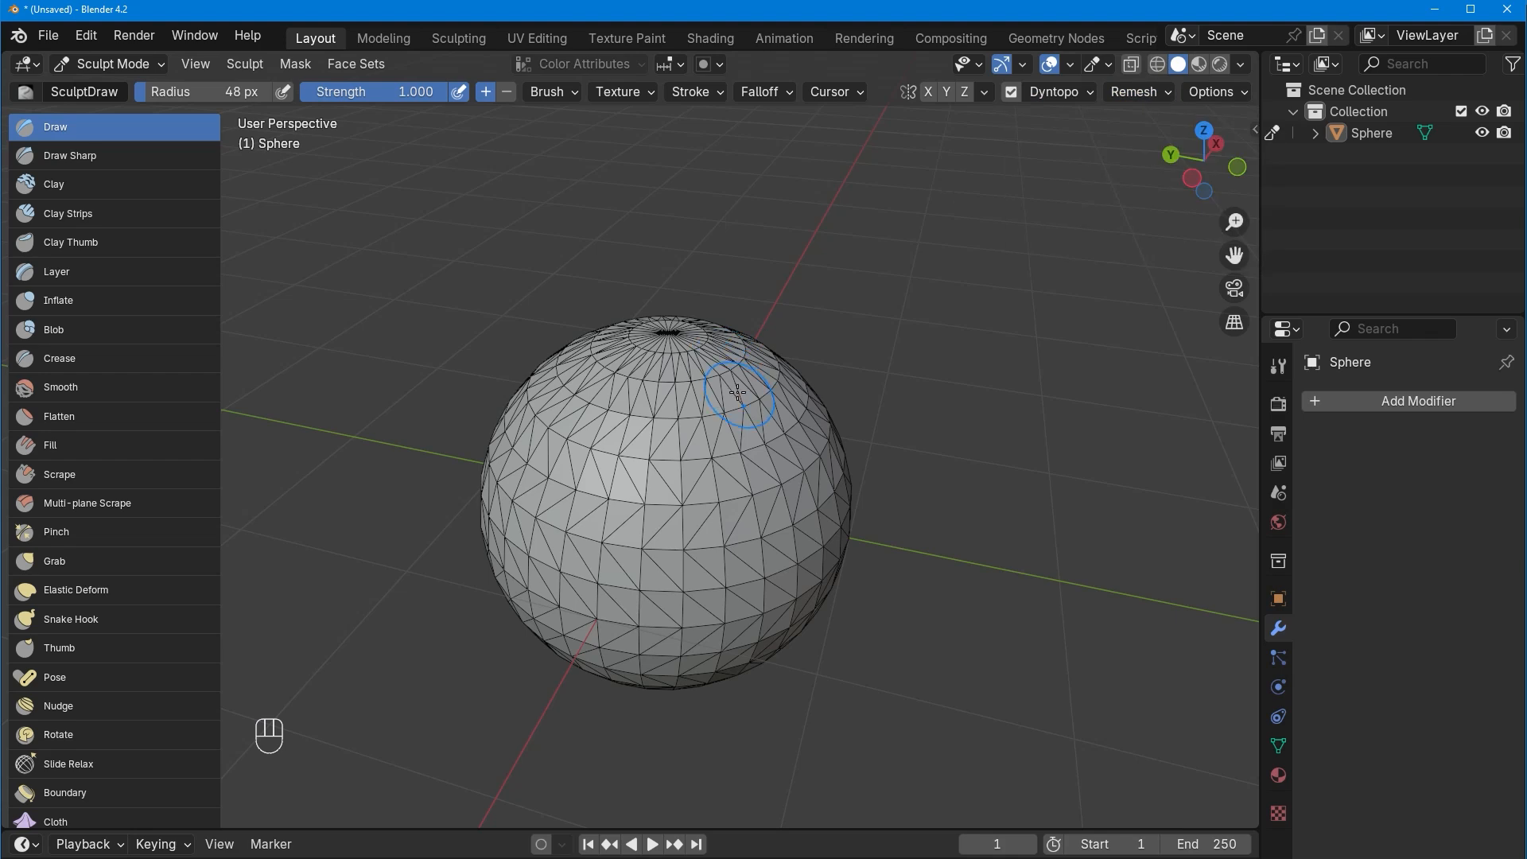
mouse_move(733, 402)
mouse_down()
mouse_move(733, 379)
mouse_move(736, 409)
mouse_up()
middle_drag(736, 390, 737, 469)
mouse_move(739, 326)
mouse_down()
mouse_move(700, 314)
mouse_move(640, 370)
mouse_up()
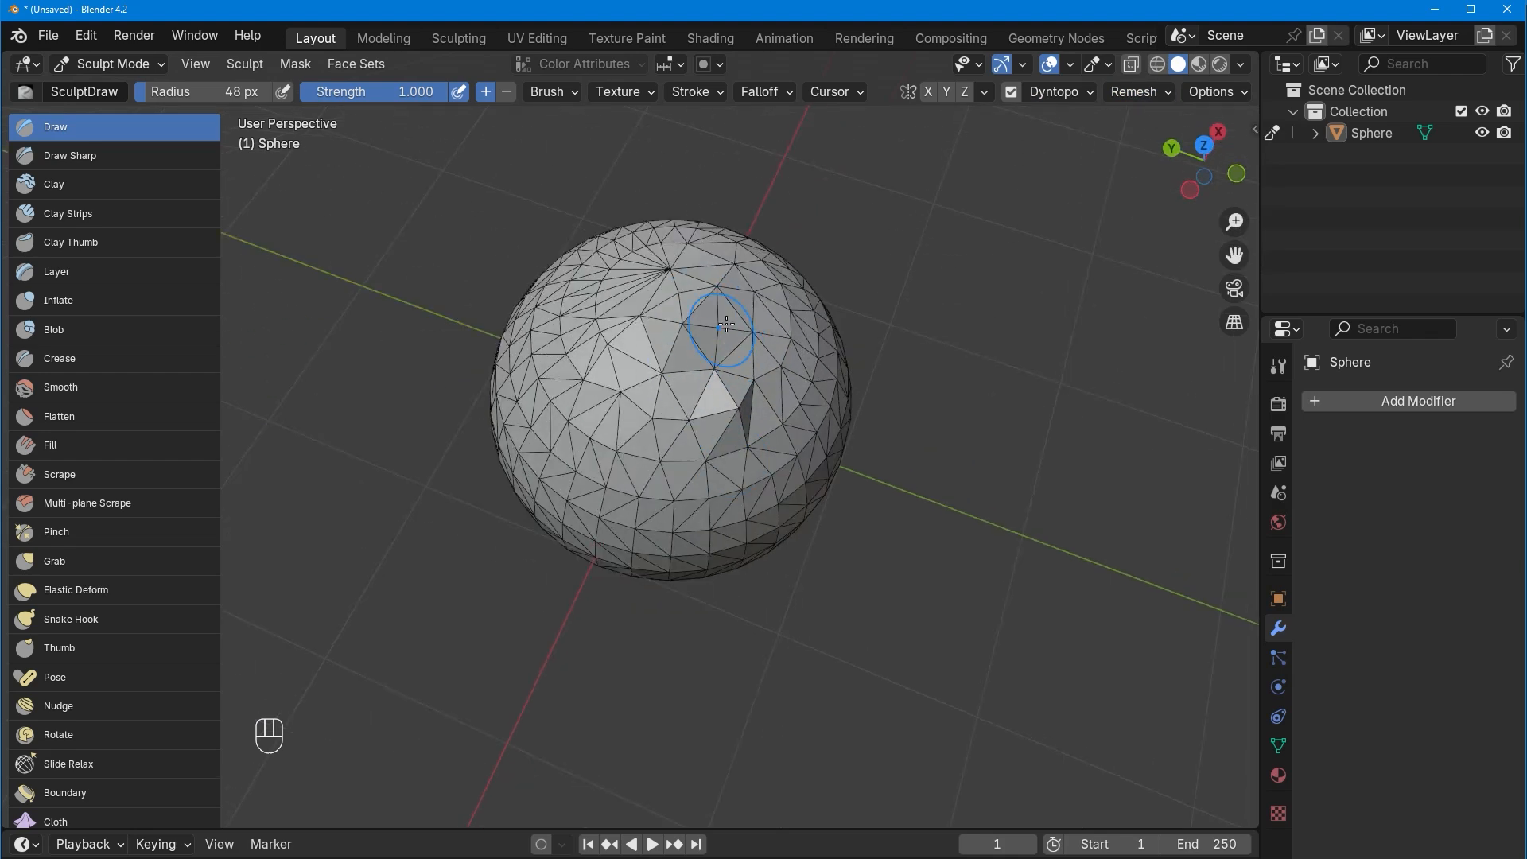
Set the Dyntopo detail size to 10 px and sculpt Draw strokes over the coarse area near the sphere's top.
middle_drag(750, 409, 785, 326)
click(1083, 100)
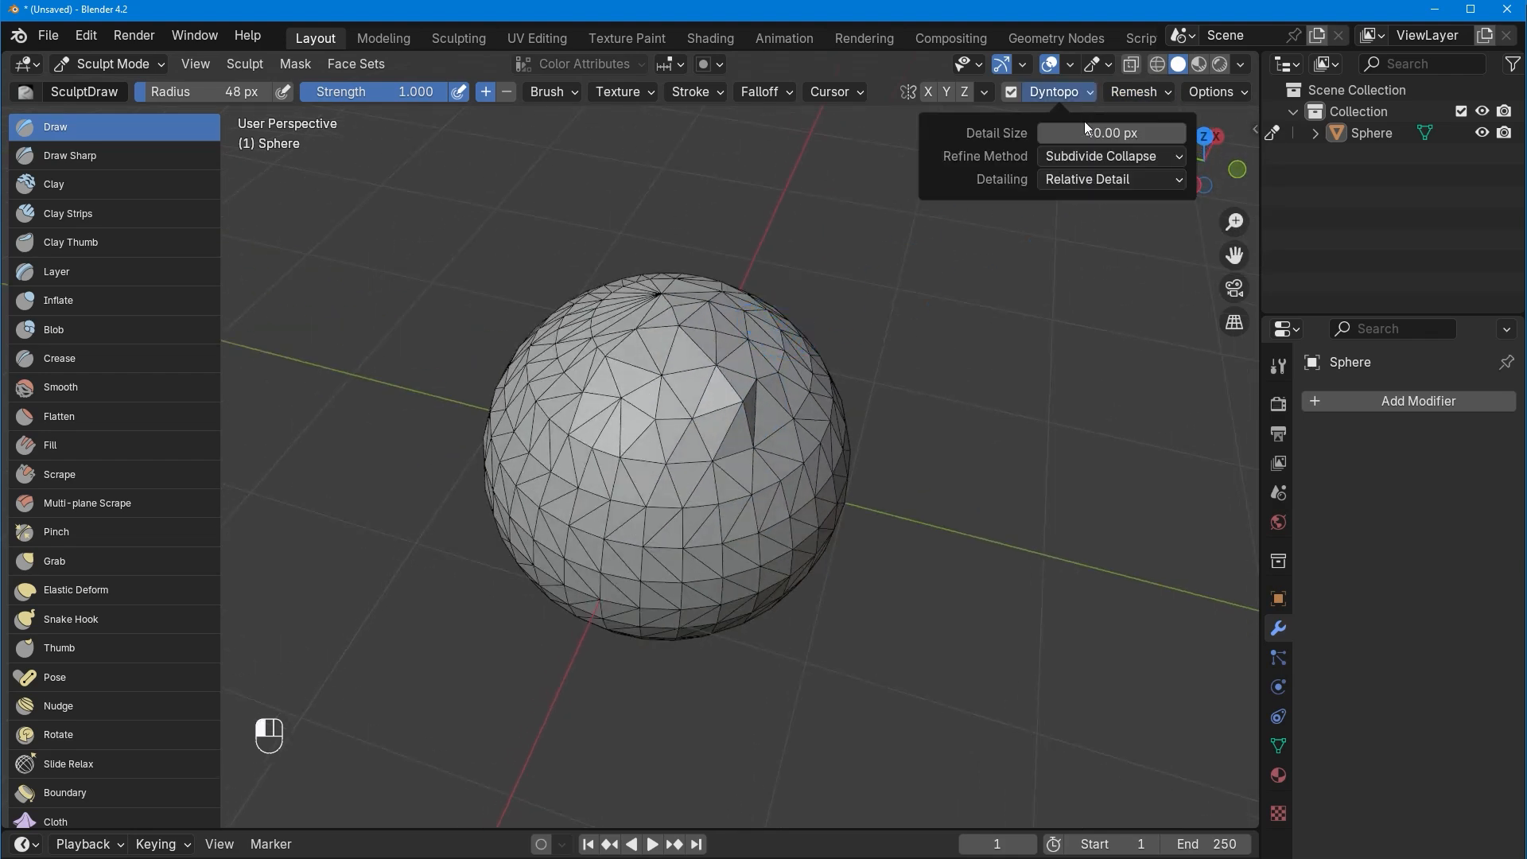
click(1096, 129)
text(10)
key(Return)
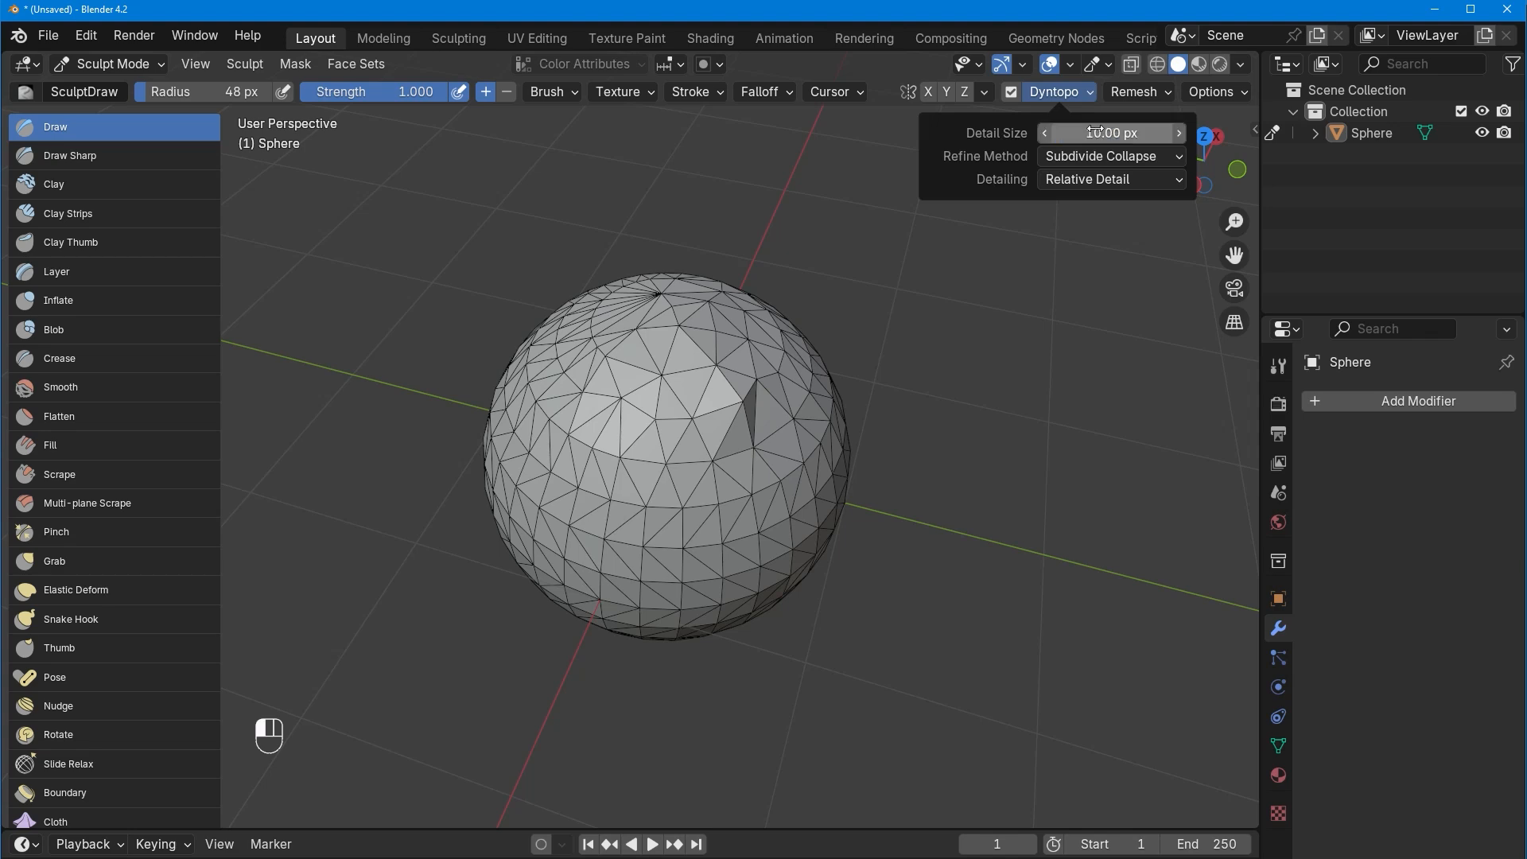
mouse_move(709, 374)
mouse_down()
mouse_move(667, 417)
mouse_move(720, 372)
mouse_move(680, 433)
mouse_move(742, 374)
mouse_up()
Reduce the Dyntopo detail size to 3.52 px and sculpt denser raised folds around the existing bump.
middle_drag(797, 258, 816, 347)
key(r)
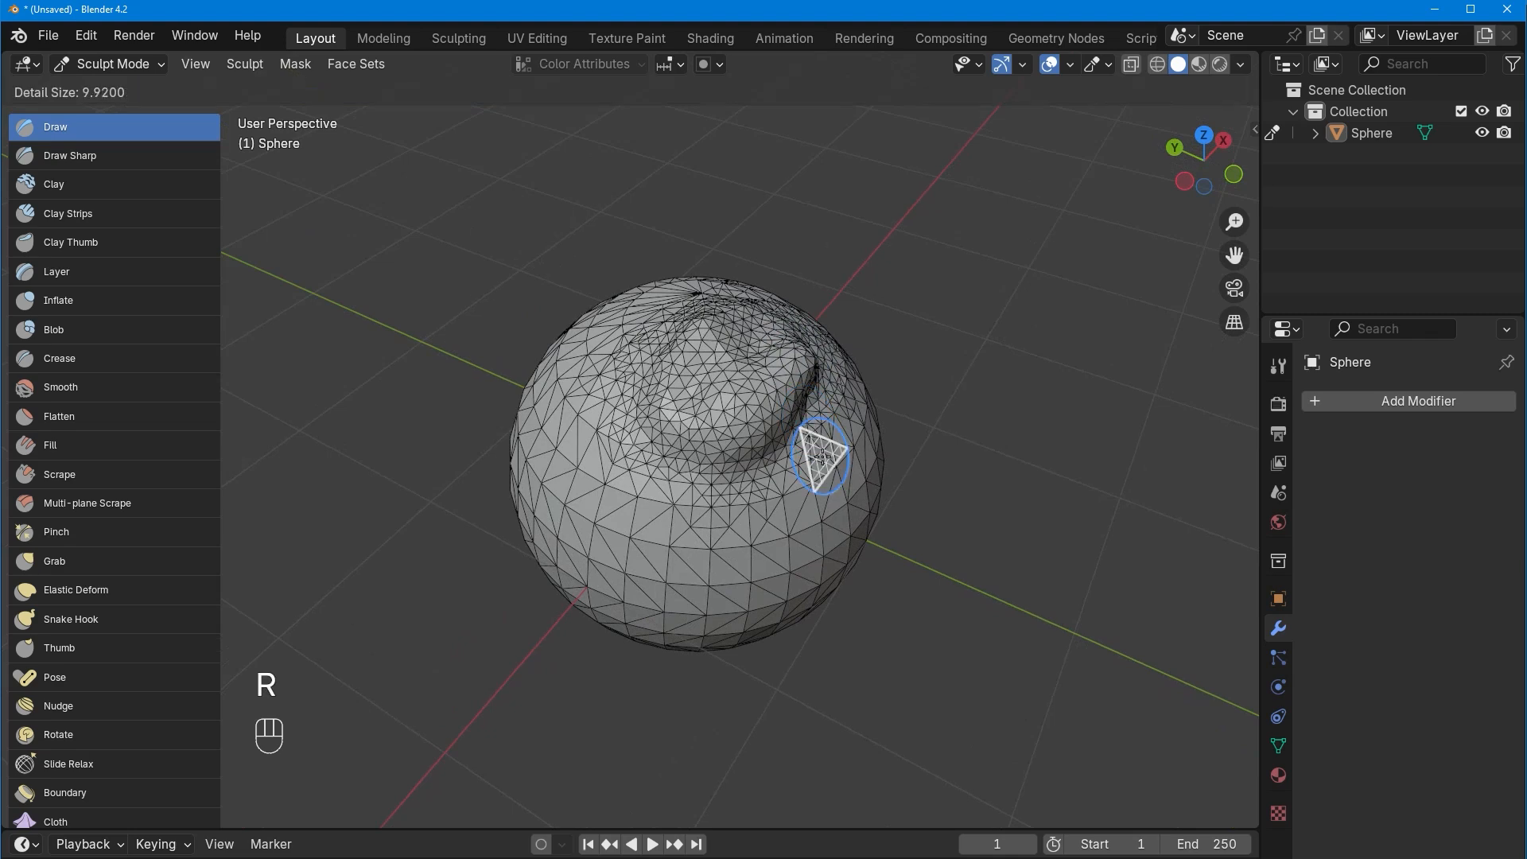
click(888, 464)
mouse_move(720, 493)
mouse_down()
mouse_move(767, 430)
mouse_move(739, 398)
mouse_move(727, 320)
mouse_move(682, 474)
mouse_move(798, 471)
mouse_up()
mouse_move(772, 453)
middle_down()
mouse_move(747, 403)
mouse_move(819, 318)
middle_up()
mouse_move(823, 350)
shift+middle_down()
mouse_move(712, 392)
mouse_move(755, 319)
shift+middle_up()
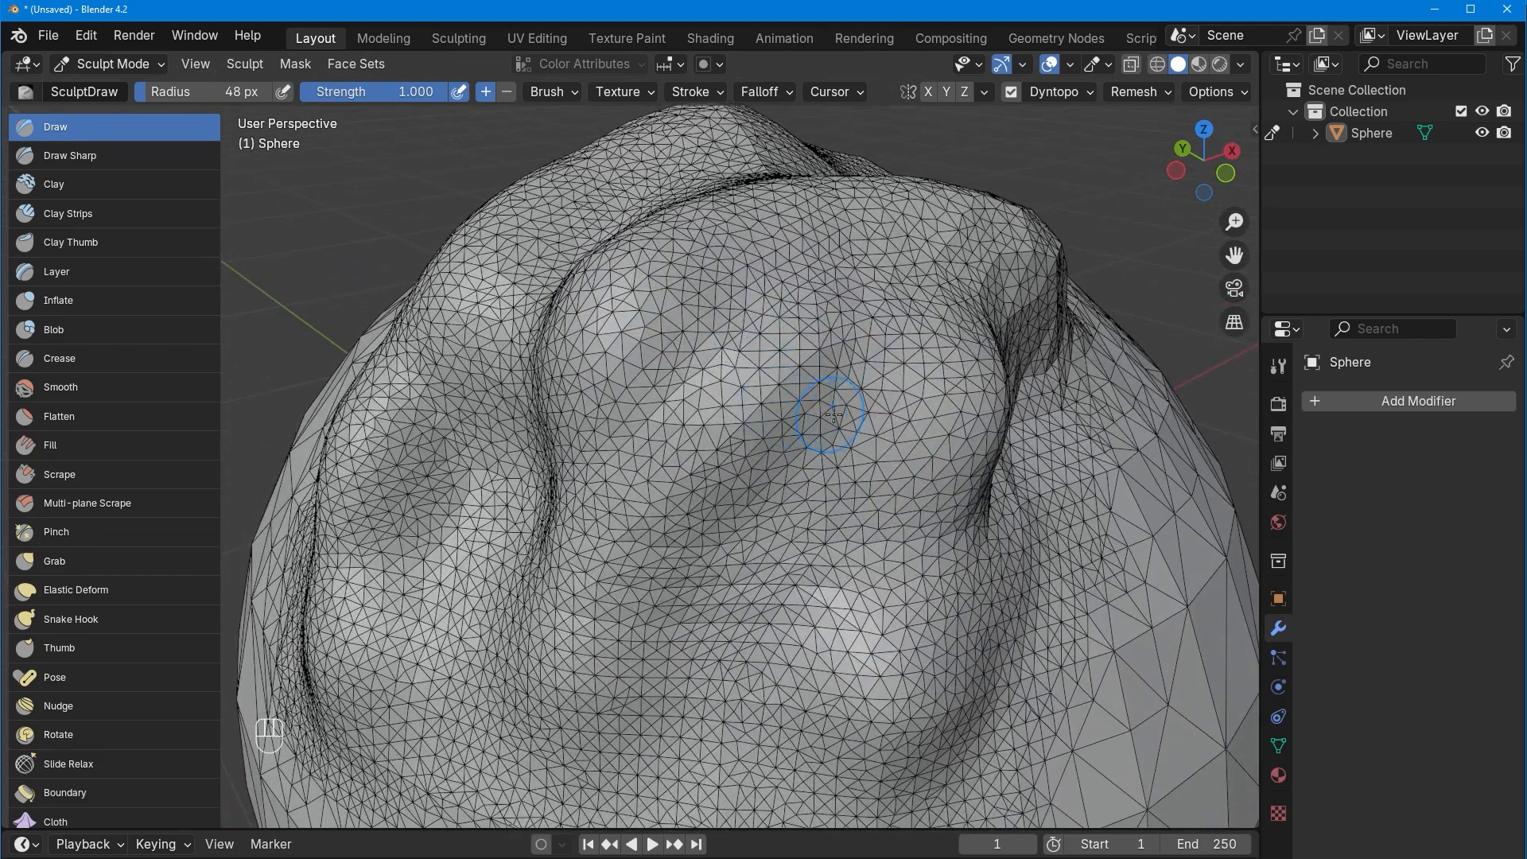
mouse_move(833, 414)
shift+middle_down()
mouse_move(896, 416)
mouse_move(882, 380)
shift+middle_up()
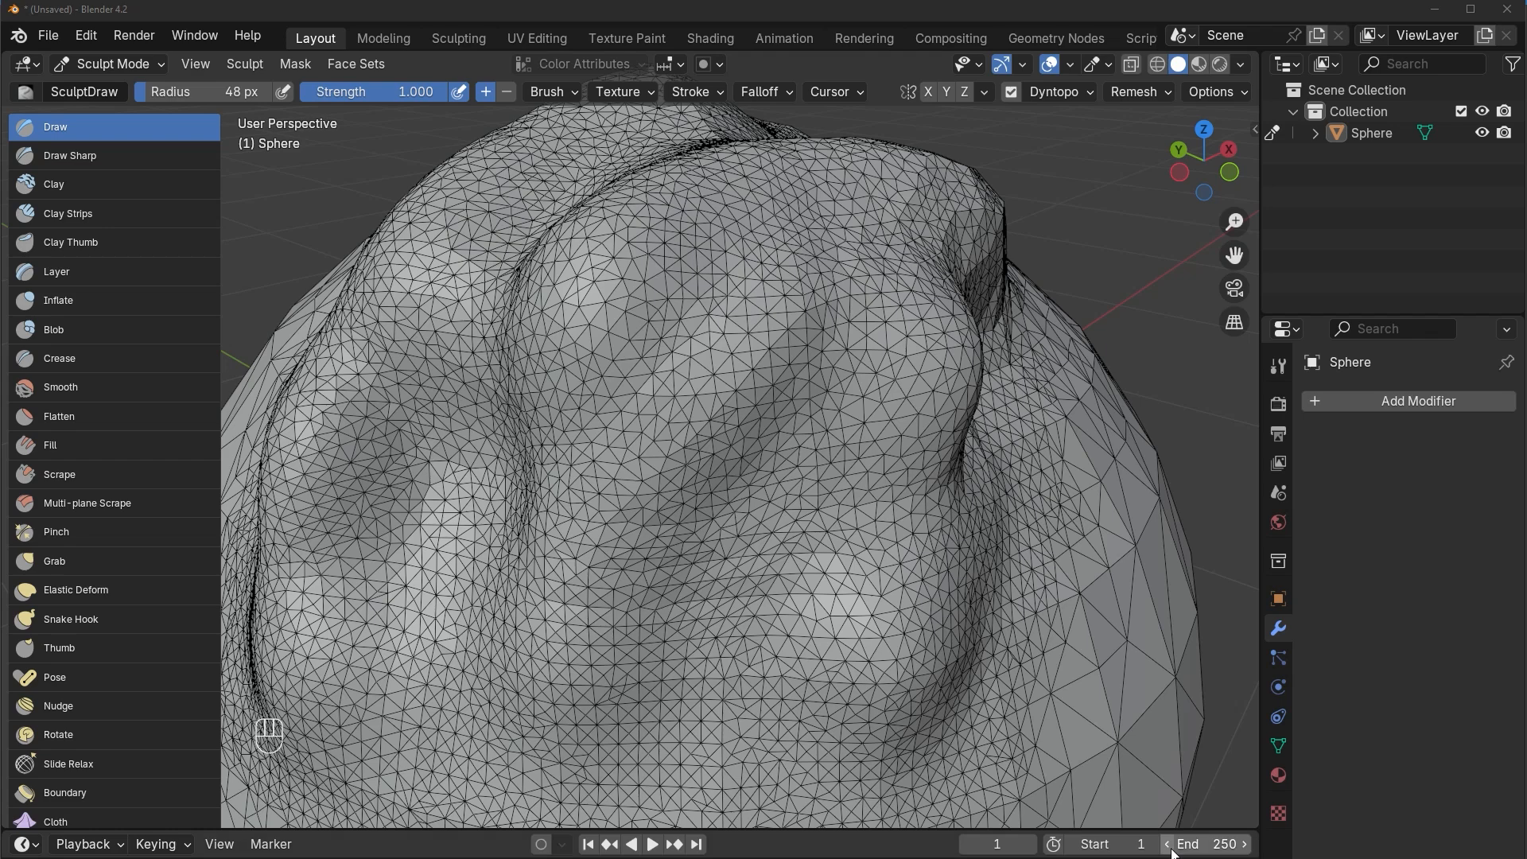
Set the Dyntopo refine method to Subdivide Edges and sculpt a short raised stroke within the dense folds.
middle_drag(1128, 787, 1167, 785)
scroll(1168, 786, down, 2)
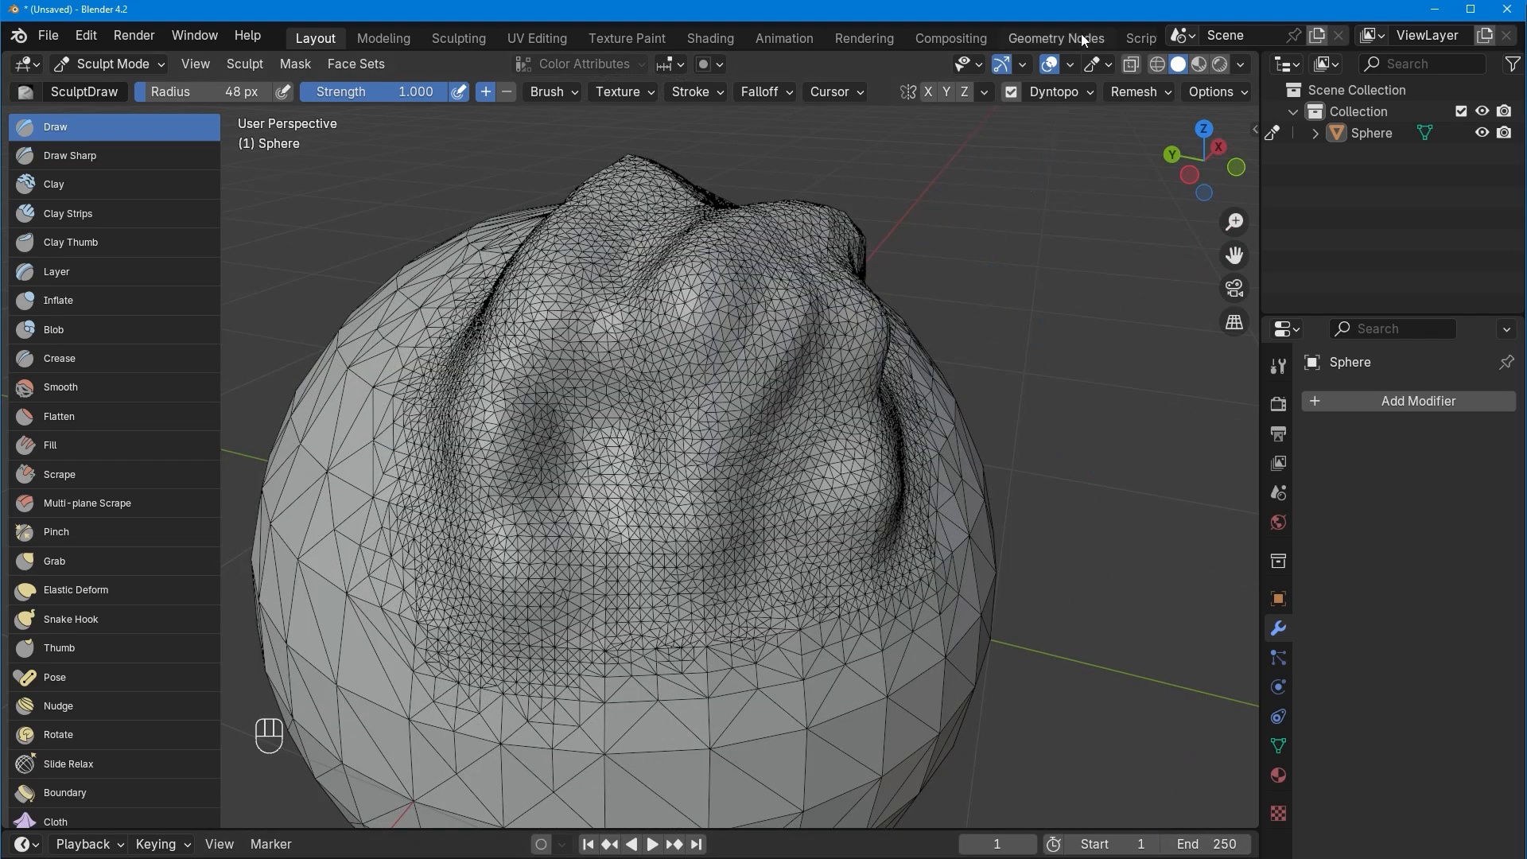
click(1086, 97)
click(1167, 159)
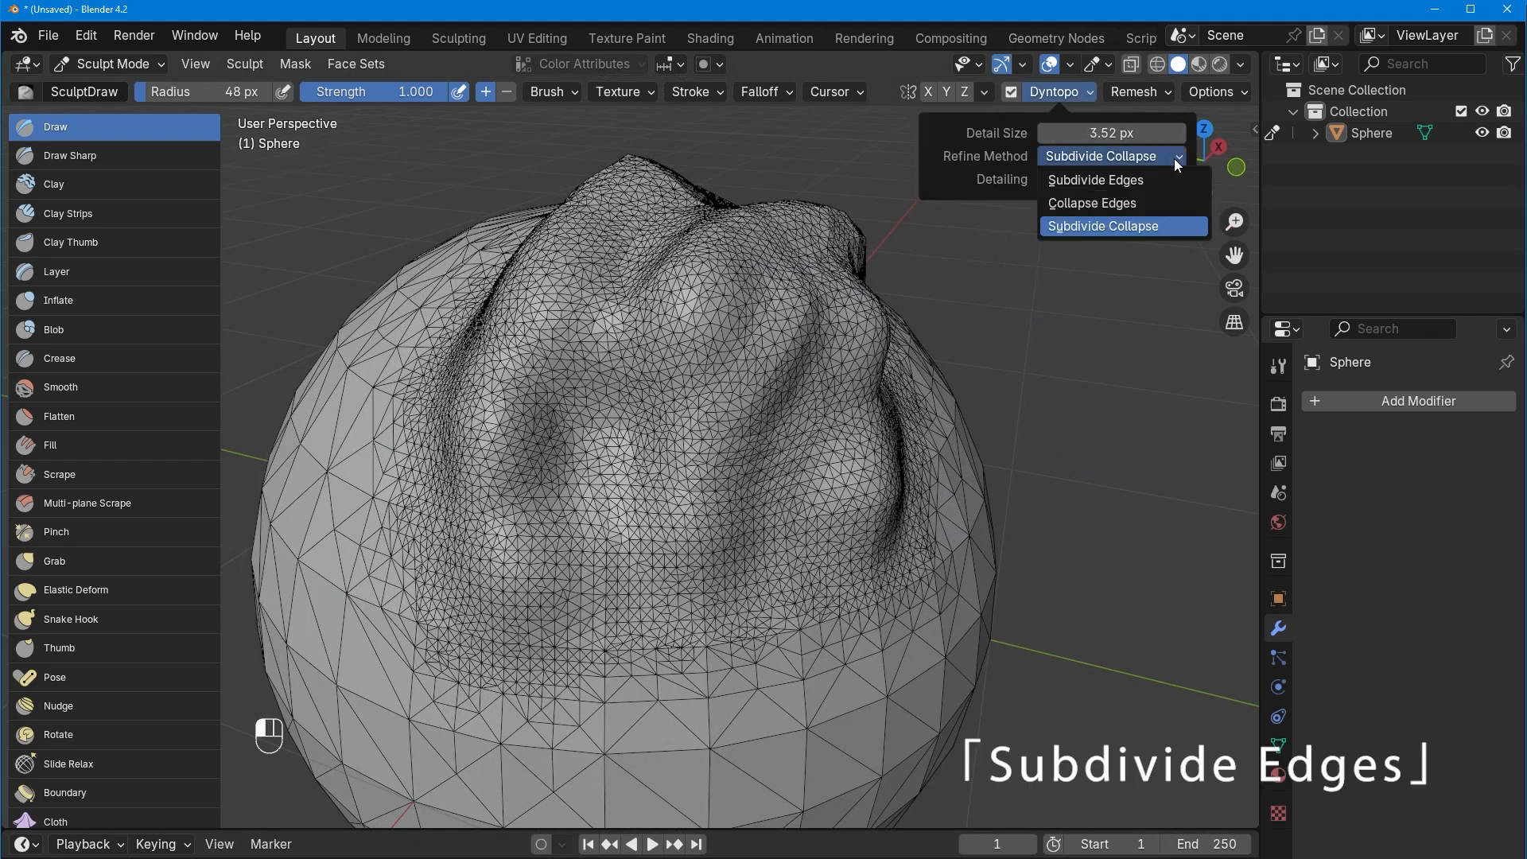
click(1162, 179)
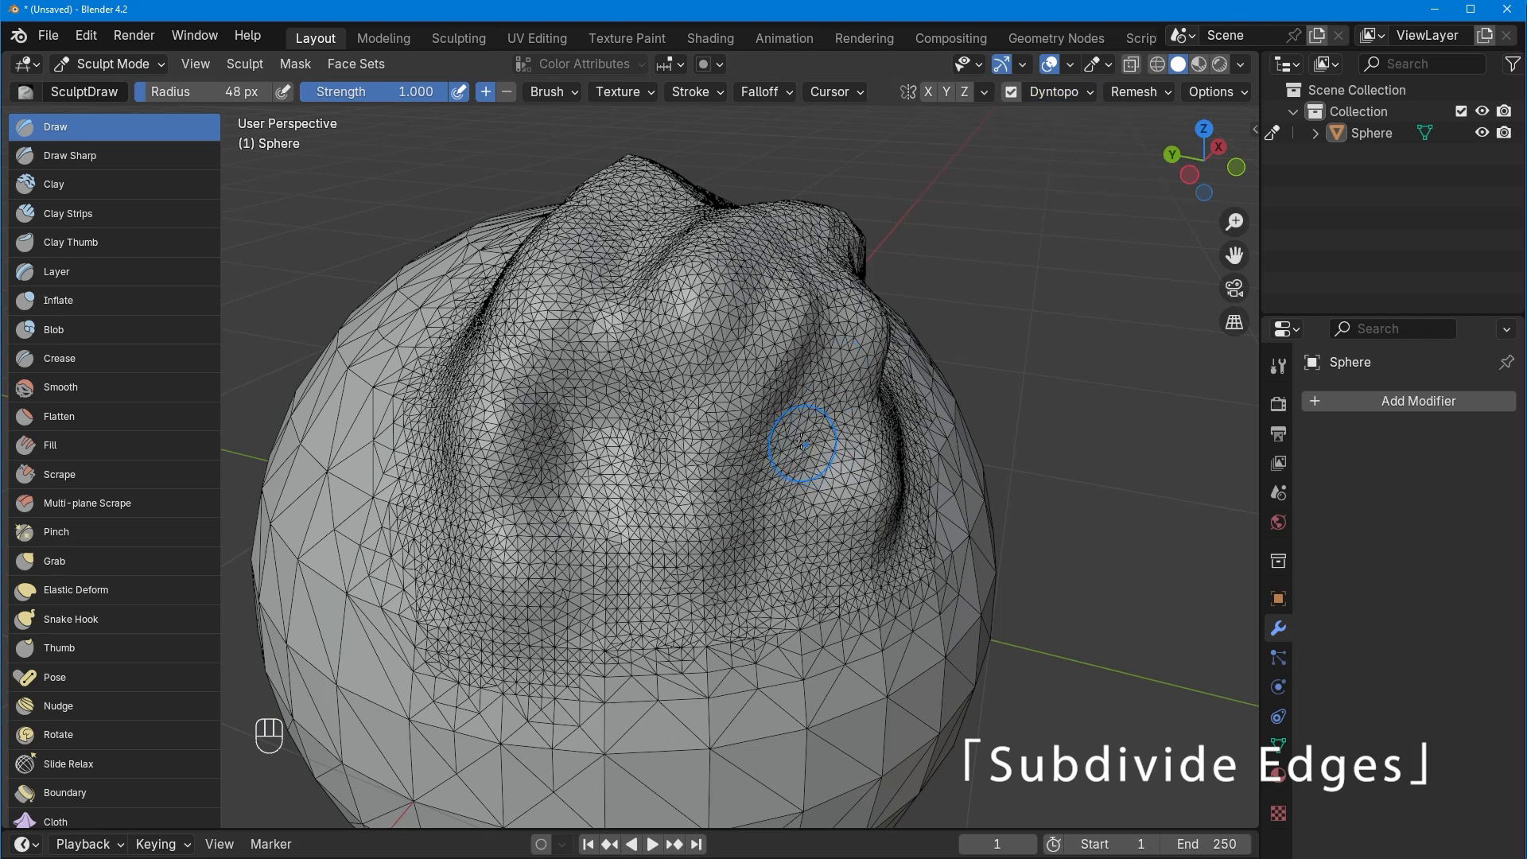
drag(808, 443, 760, 515)
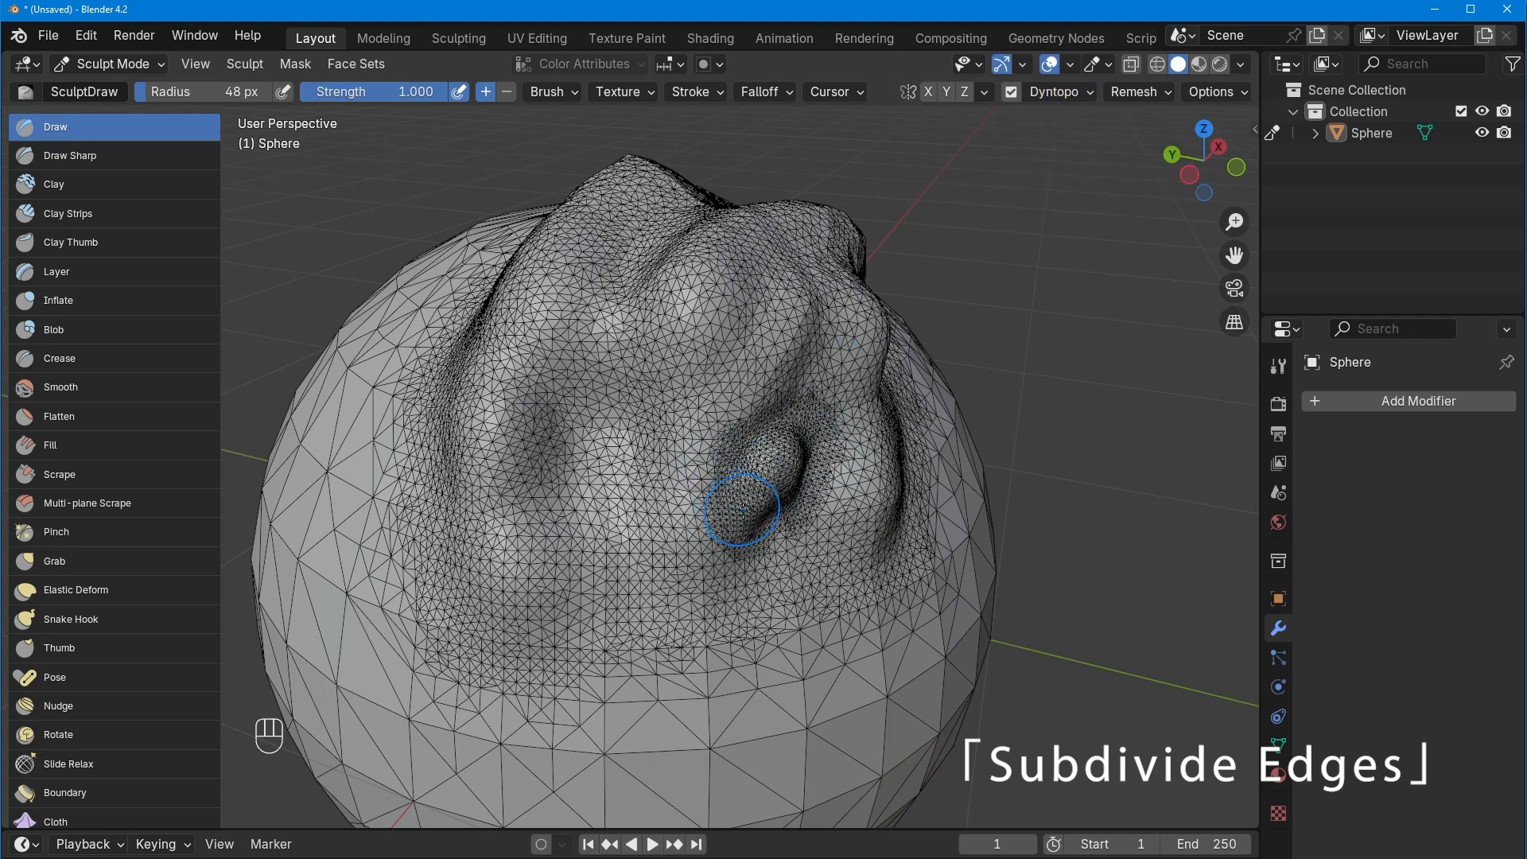
Set the Dyntopo detail size to 5.20 px and sculpt several Draw strokes down to the lower edge of the dense area.
key(r)
click(677, 446)
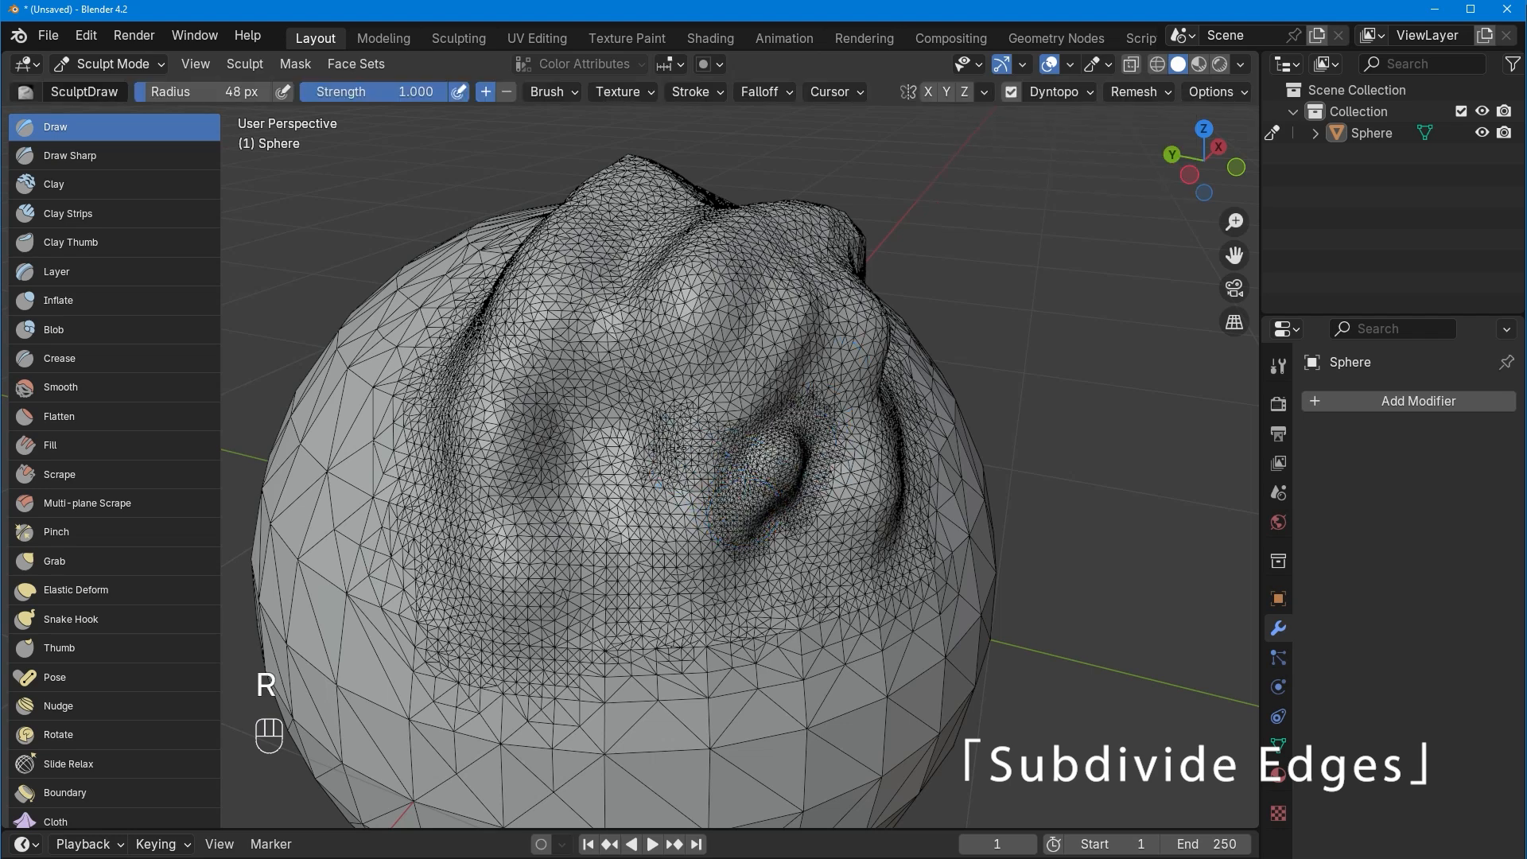
drag(677, 446, 624, 491)
drag(628, 577, 662, 606)
mouse_move(705, 547)
mouse_down()
mouse_move(581, 574)
mouse_move(651, 700)
mouse_move(684, 641)
mouse_up()
Set the Dyntopo refine method to Collapse Edges and sculpt strokes across the lower border and middle of the dense area.
click(1088, 94)
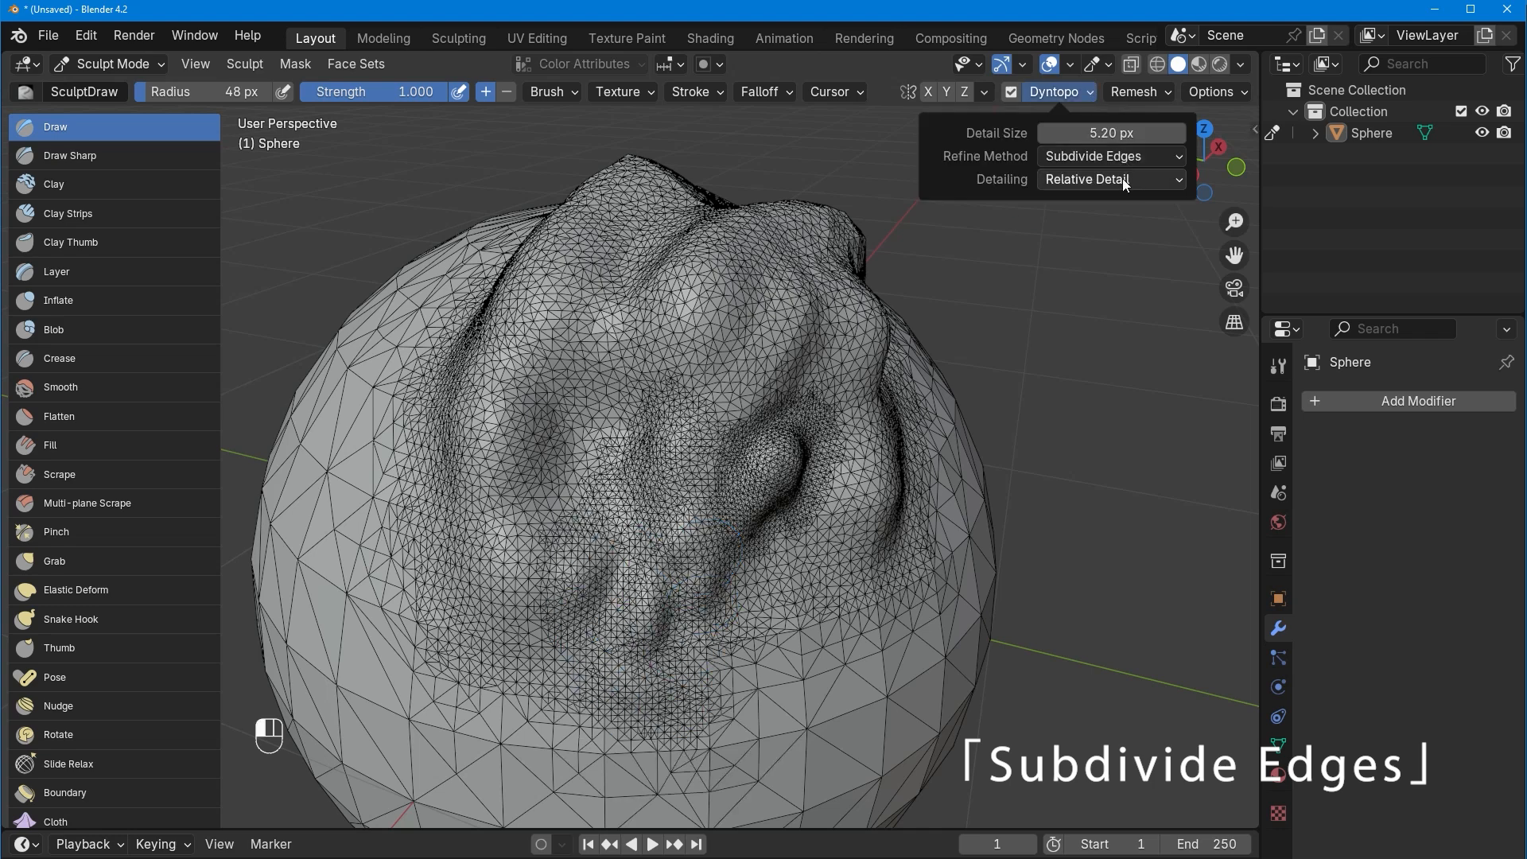
click(1152, 162)
click(1140, 199)
mouse_move(628, 546)
mouse_down()
mouse_move(516, 601)
mouse_move(513, 716)
mouse_move(604, 683)
mouse_move(699, 732)
mouse_move(787, 684)
mouse_move(831, 637)
mouse_move(815, 616)
mouse_up()
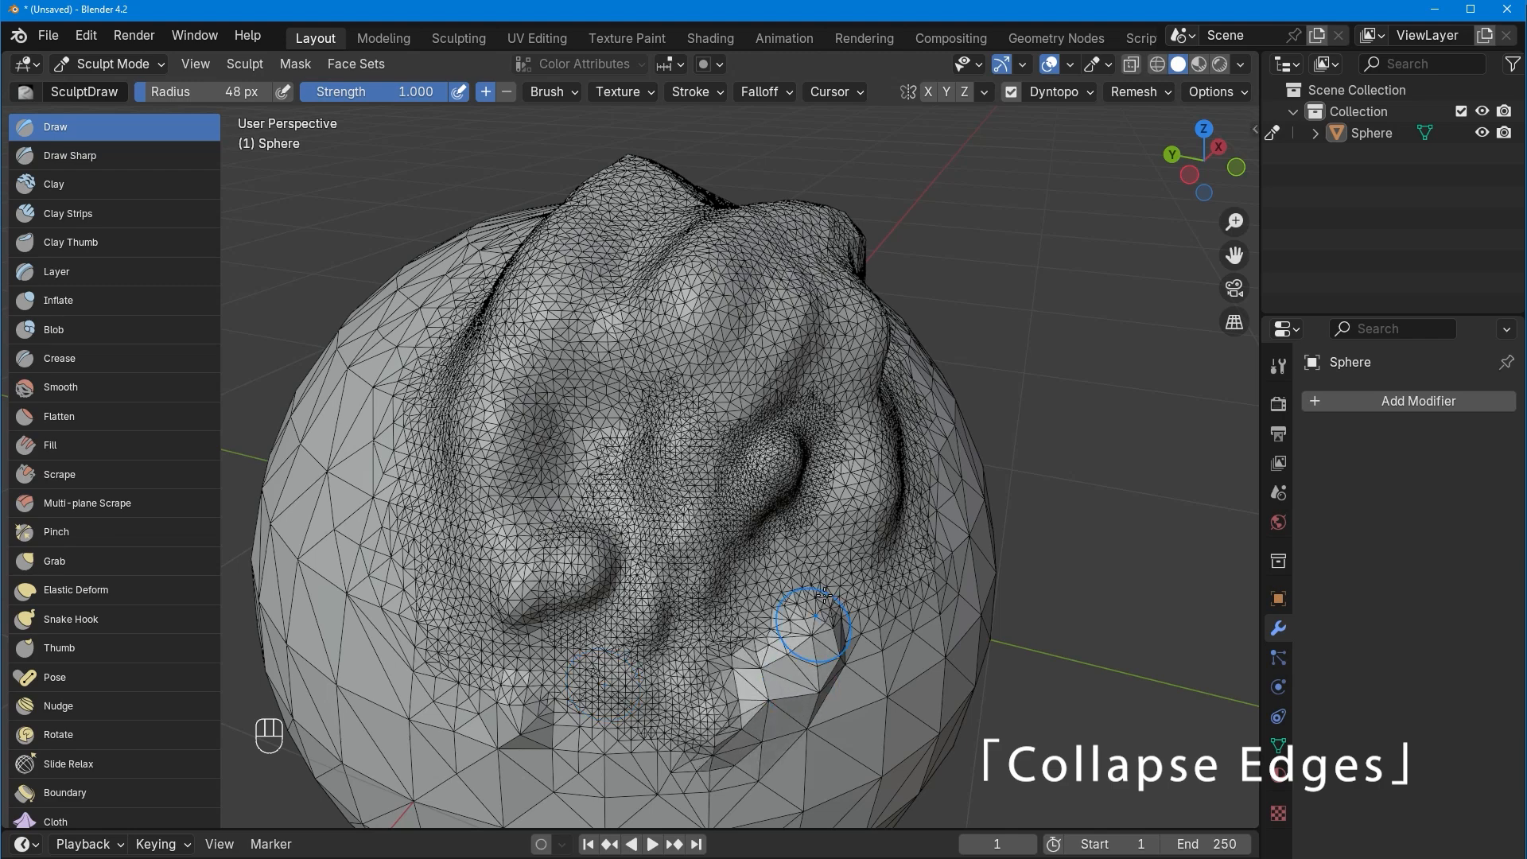
click(1086, 96)
click(1161, 156)
click(1157, 192)
middle_drag(859, 659, 835, 592)
mouse_move(832, 590)
mouse_down()
mouse_move(819, 465)
mouse_move(763, 421)
mouse_move(692, 493)
mouse_move(721, 525)
mouse_up()
middle_drag(721, 524, 801, 545)
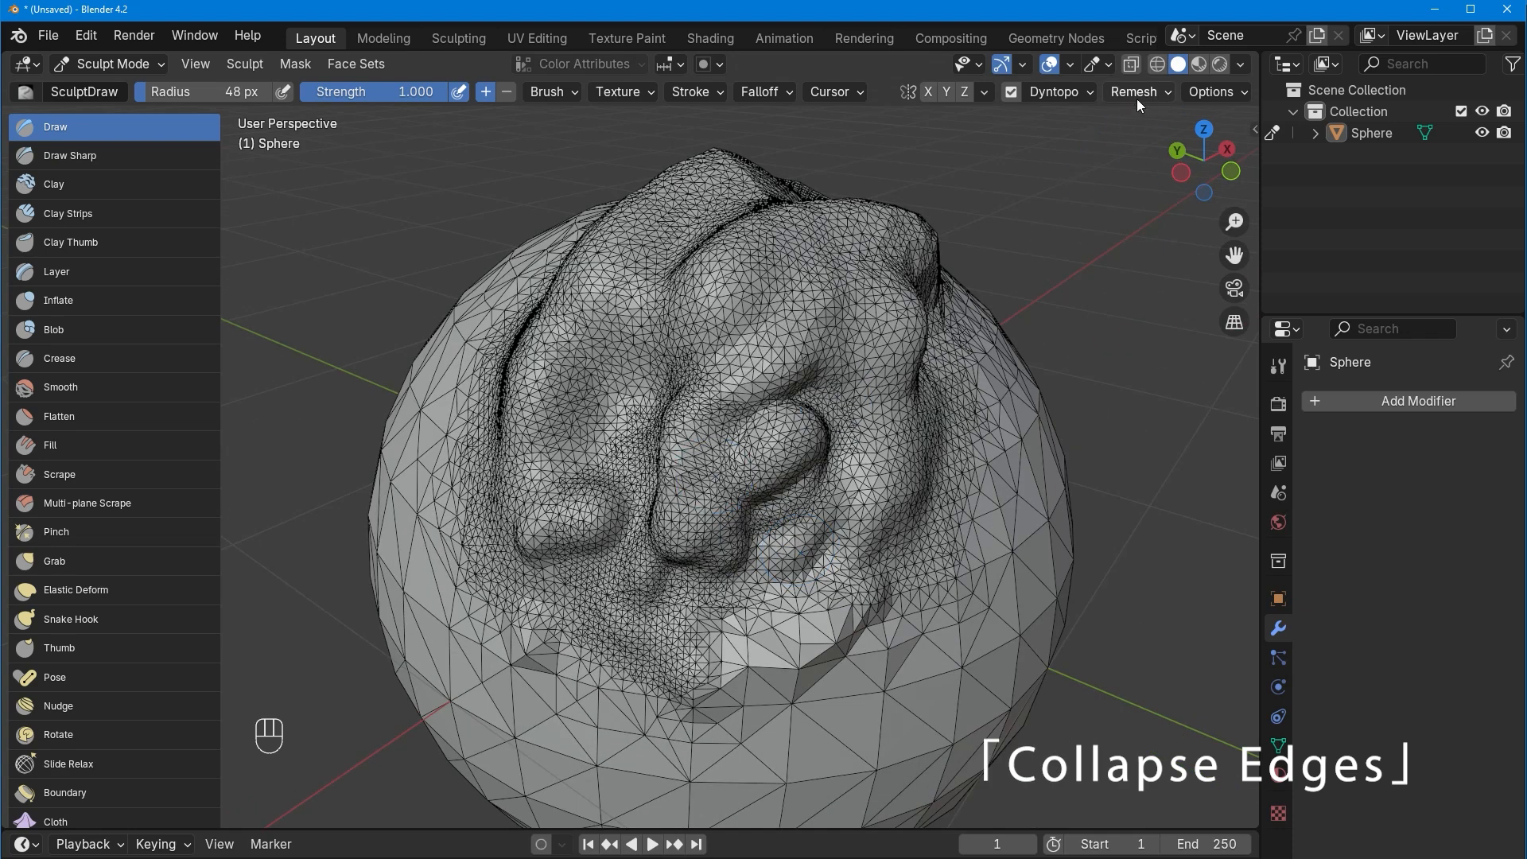
Set the Dyntopo refine method to Subdivide Collapse and sculpt several strokes around the lower side of the dense area.
click(1085, 92)
click(1149, 156)
click(1164, 225)
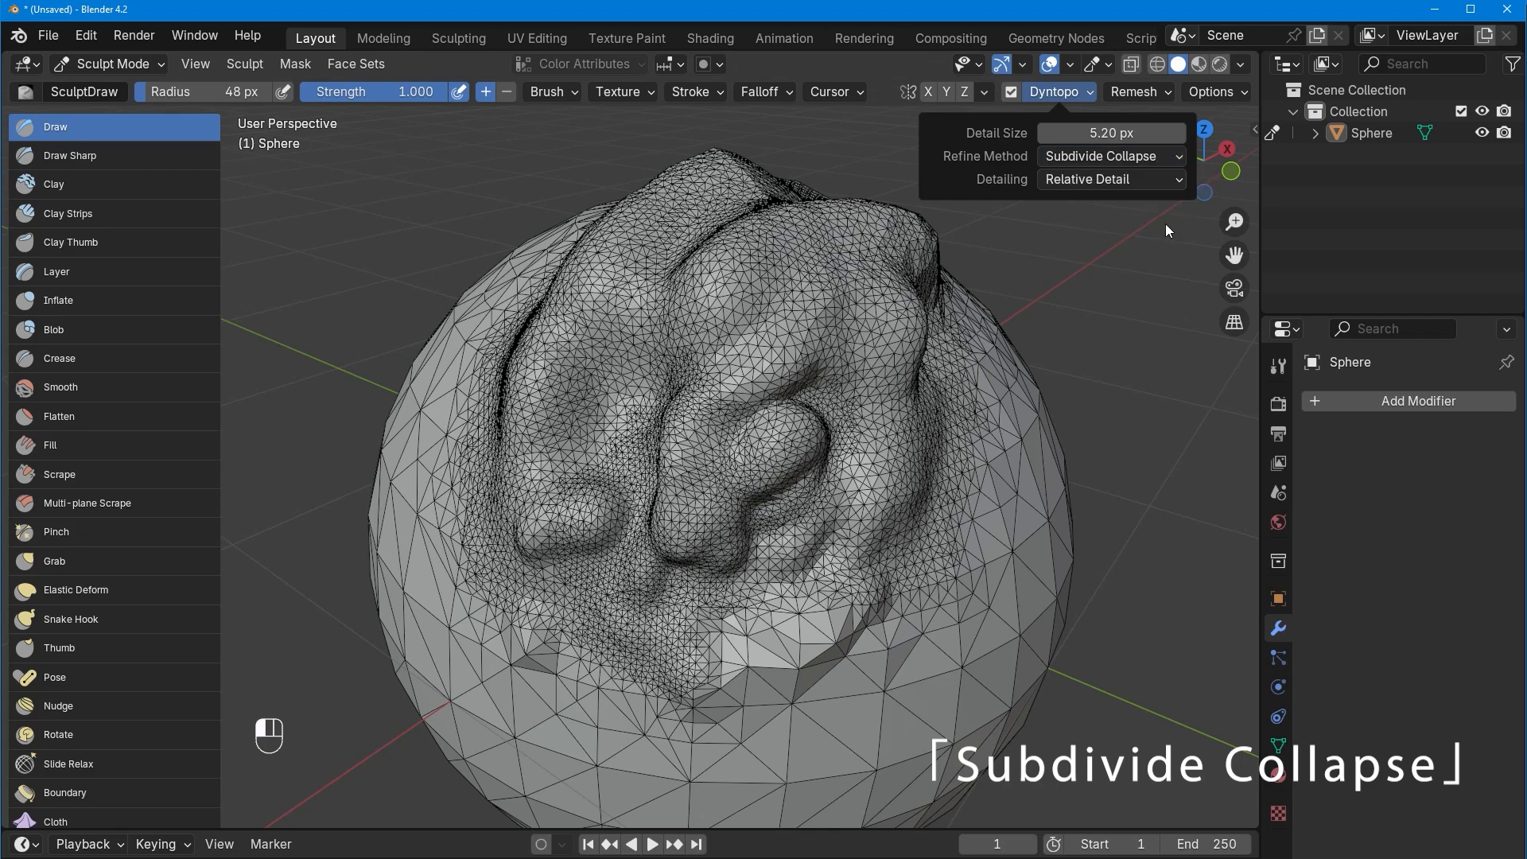
middle_drag(954, 302, 609, 446)
mouse_move(608, 402)
mouse_down()
mouse_move(517, 533)
mouse_move(414, 604)
mouse_move(511, 623)
mouse_move(564, 568)
mouse_up()
middle_drag(563, 568, 557, 532)
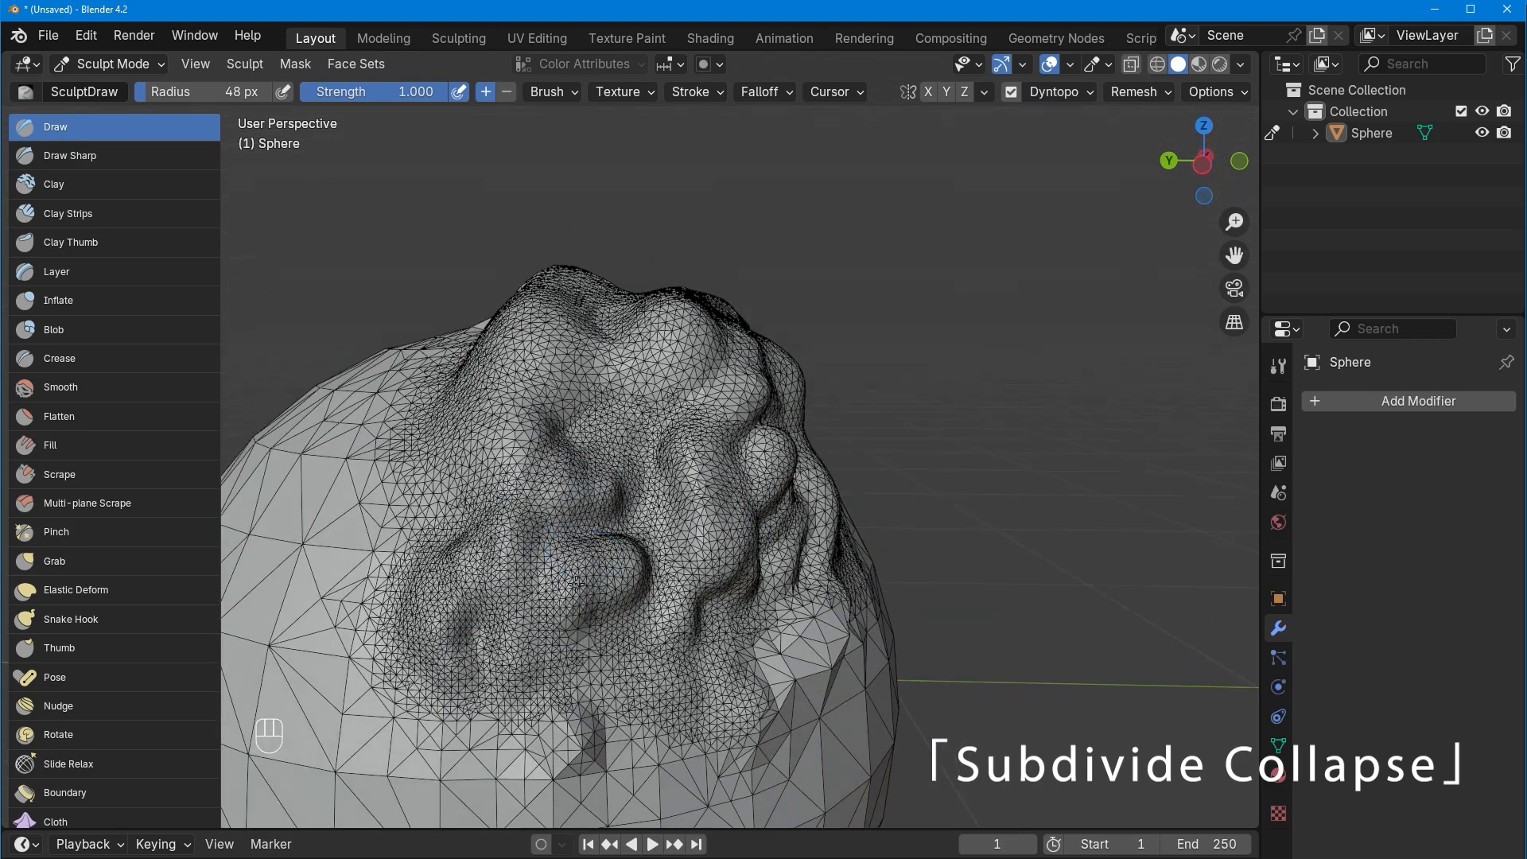
drag(571, 571, 576, 616)
shift+middle_drag(579, 629, 578, 562)
mouse_move(624, 547)
mouse_down()
mouse_move(603, 632)
mouse_move(520, 575)
mouse_move(682, 581)
mouse_up()
mouse_move(722, 462)
middle_down()
mouse_move(689, 507)
mouse_move(718, 481)
middle_up()
drag(735, 531, 794, 598)
shift+middle_drag(793, 598, 761, 507)
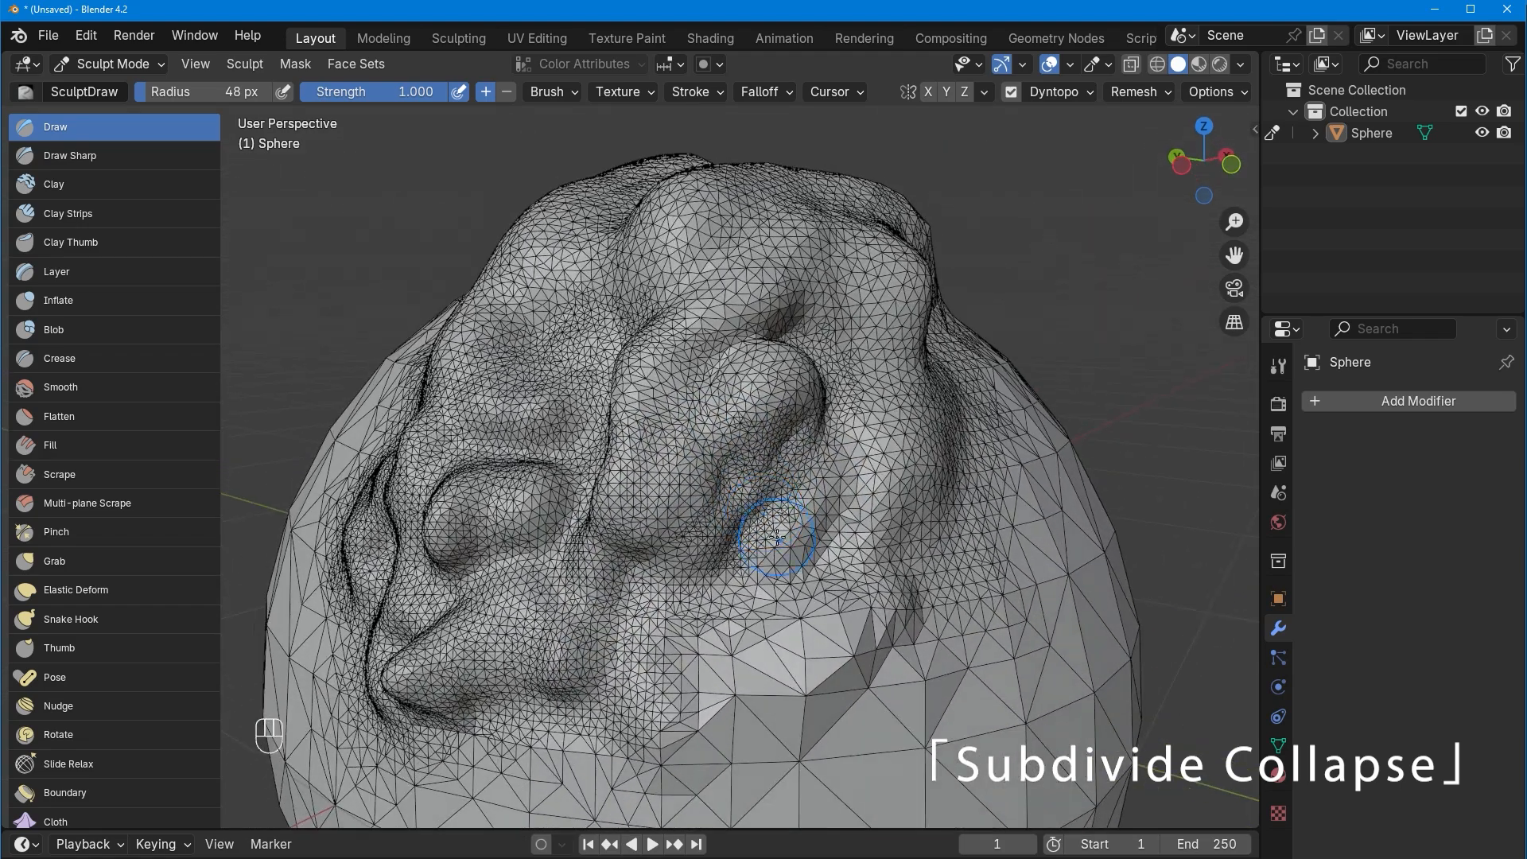
Enlarge the brush radius to 78 px and sculpt a broad stroke below the central bump.
key(f)
click(801, 535)
mouse_move(822, 470)
mouse_down()
mouse_move(823, 504)
mouse_move(699, 545)
mouse_up()
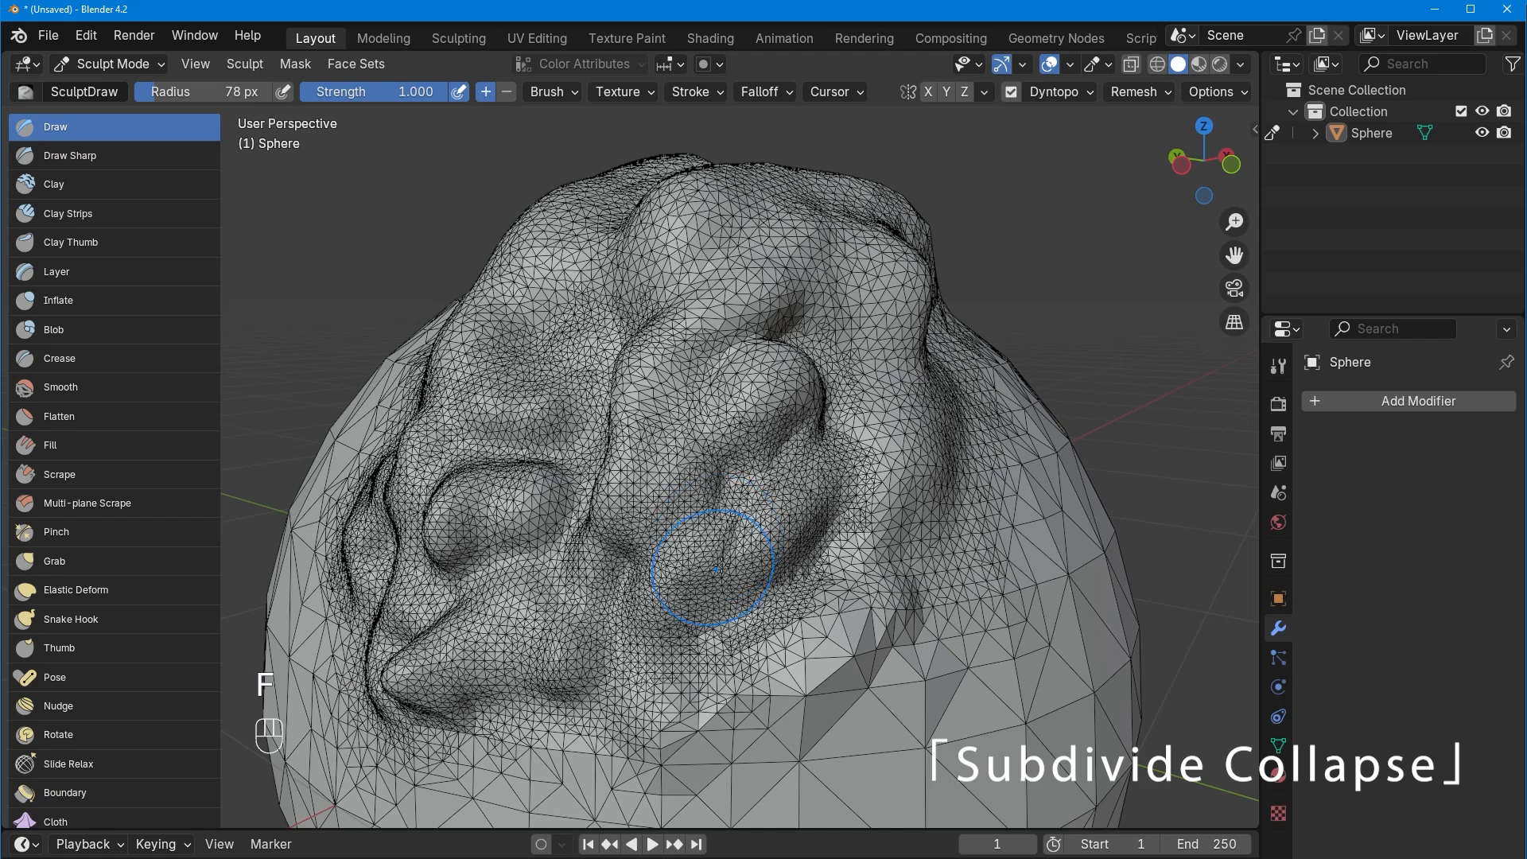
middle_drag(699, 545, 782, 539)
Review the Dyntopo refine method options, keeping Subdivide Collapse selected.
click(1092, 94)
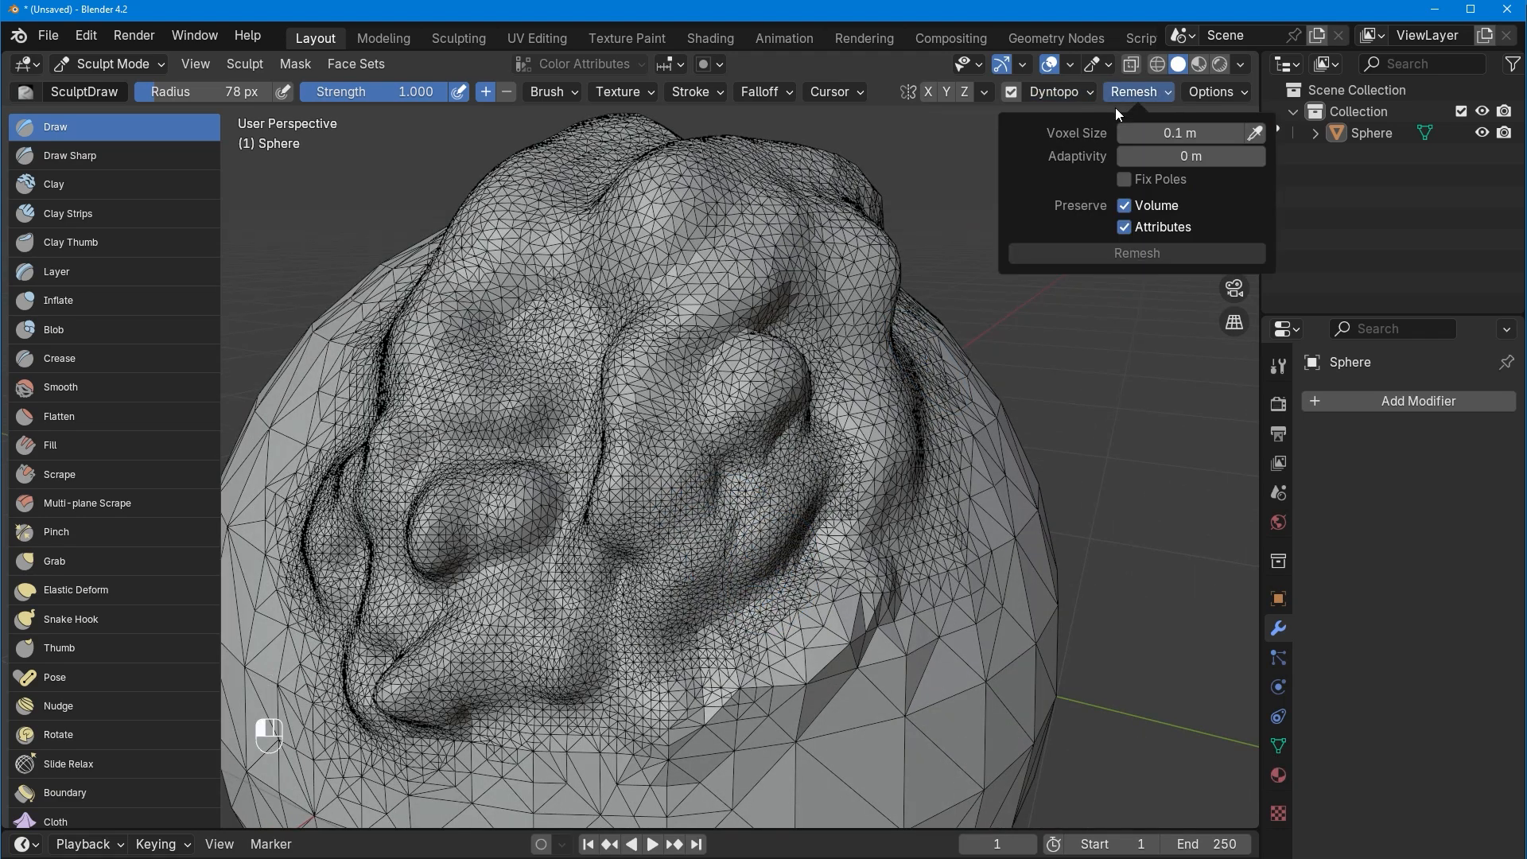
click(1133, 158)
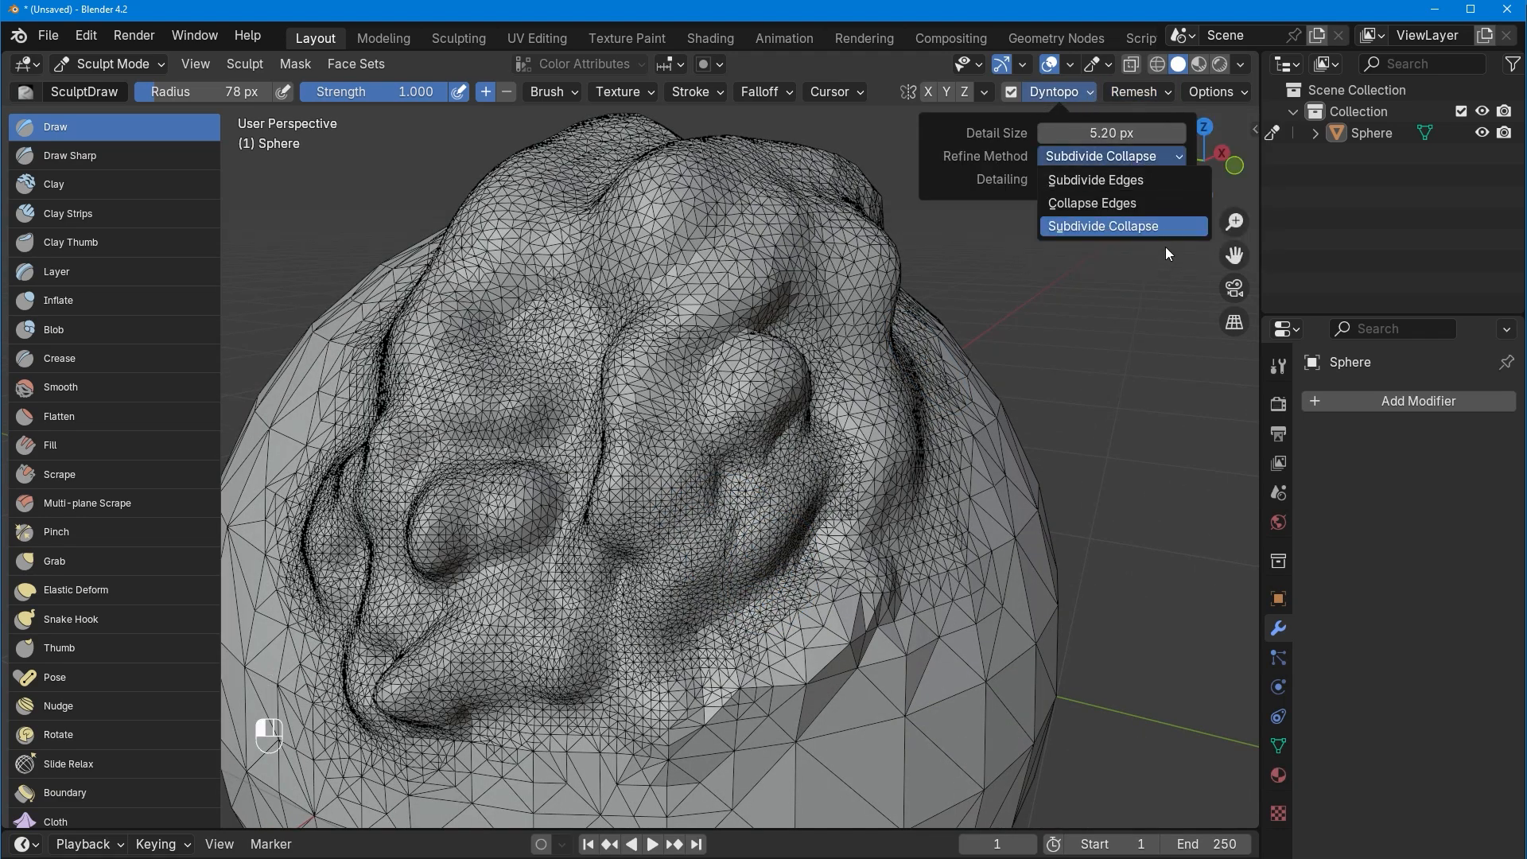
click(1178, 228)
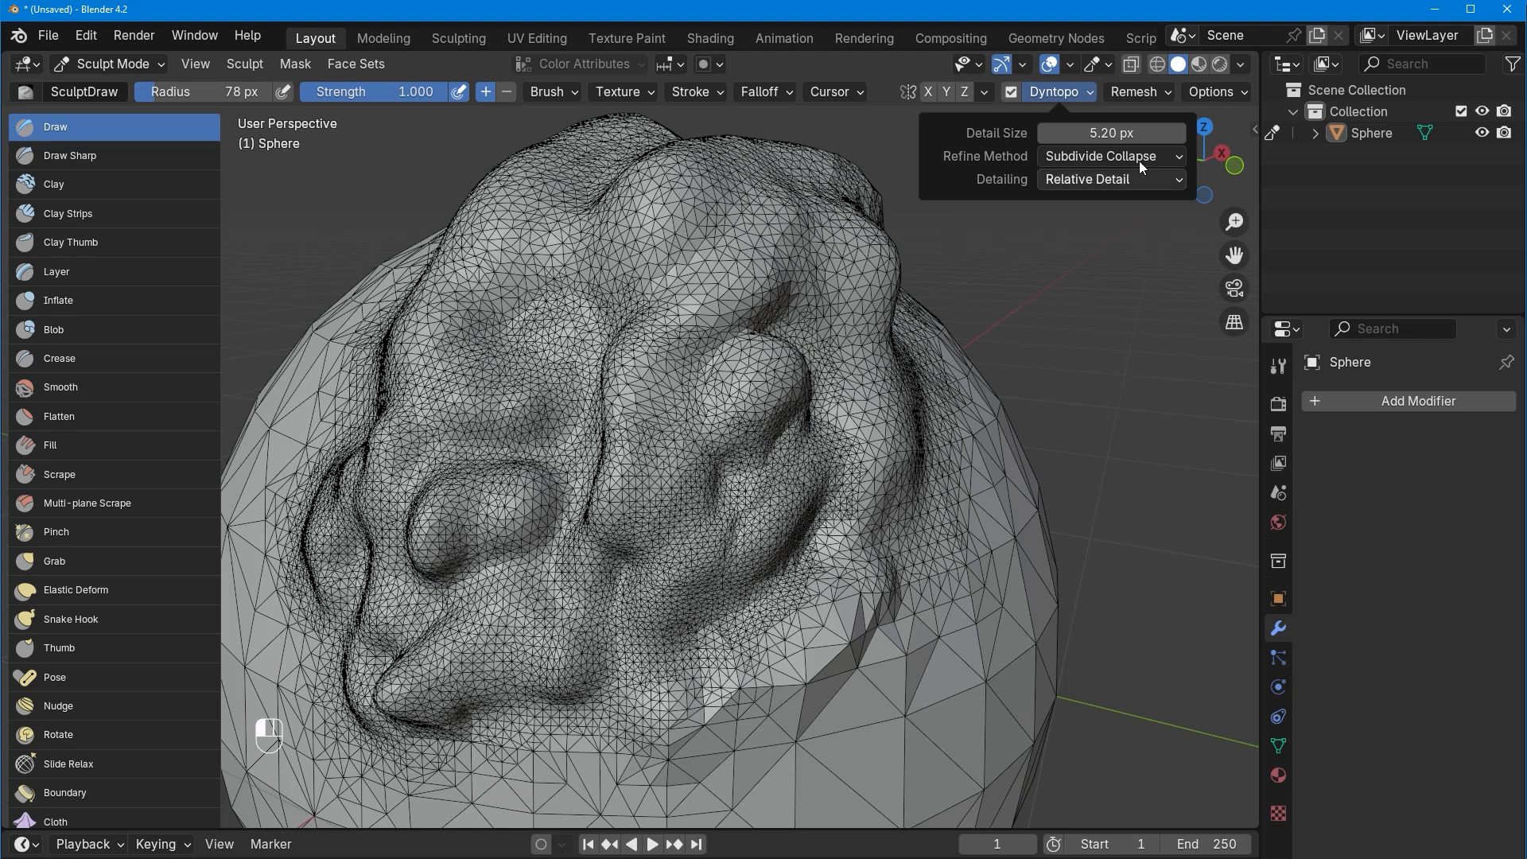
Bring an unsculpted side of the sphere to the front and choose Relative Detail as the Dyntopo detailing mode.
middle_drag(867, 509, 909, 539)
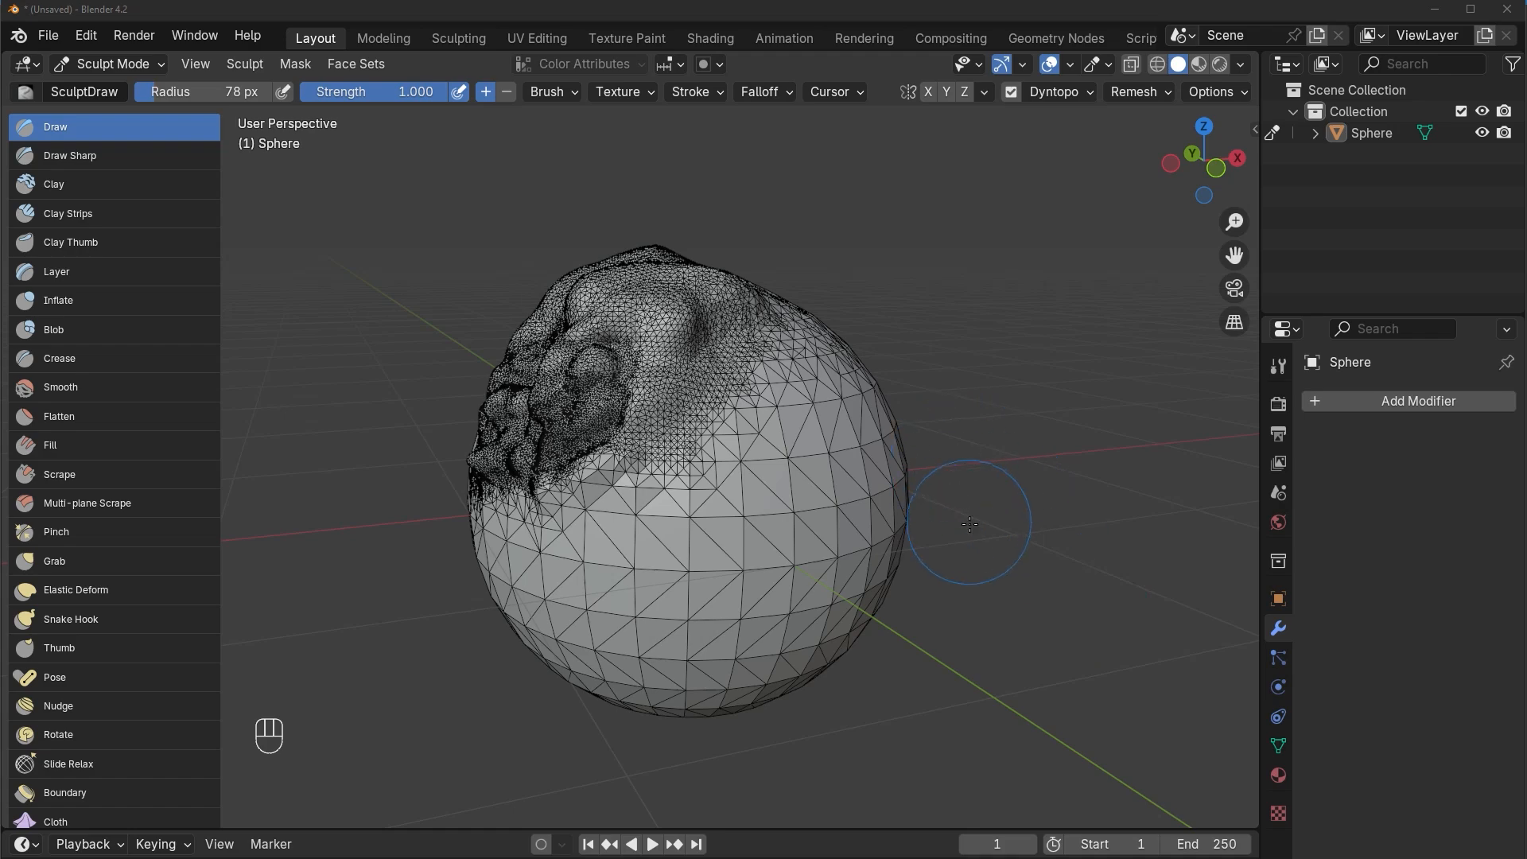
middle_drag(966, 614, 994, 454)
shift+middle_drag(981, 763, 878, 453)
ctrl+middle_drag(878, 453, 880, 483)
shift+middle_drag(881, 426, 886, 493)
click(1089, 90)
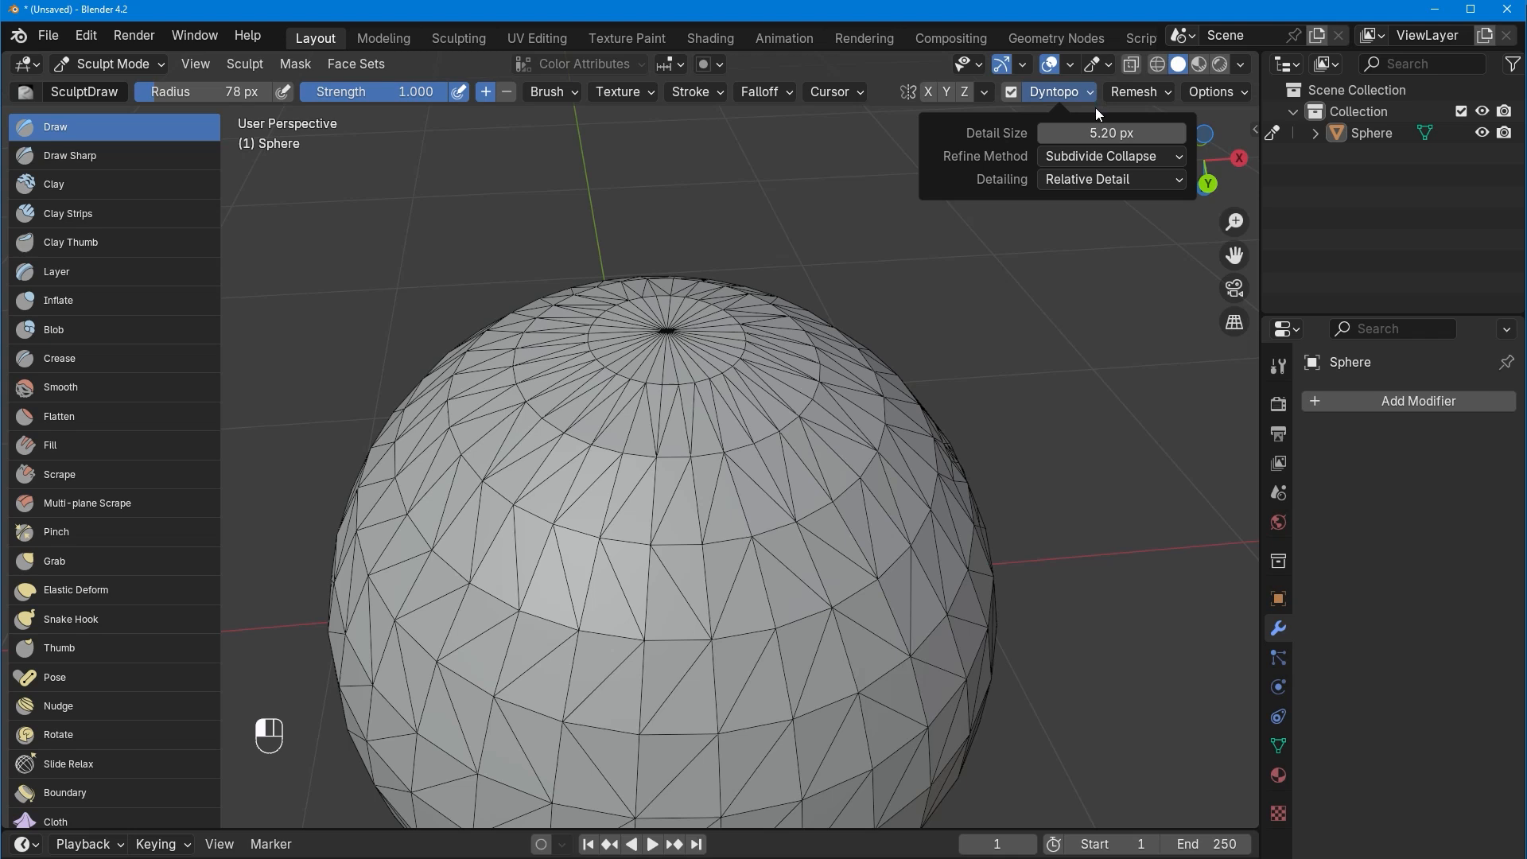
click(1175, 157)
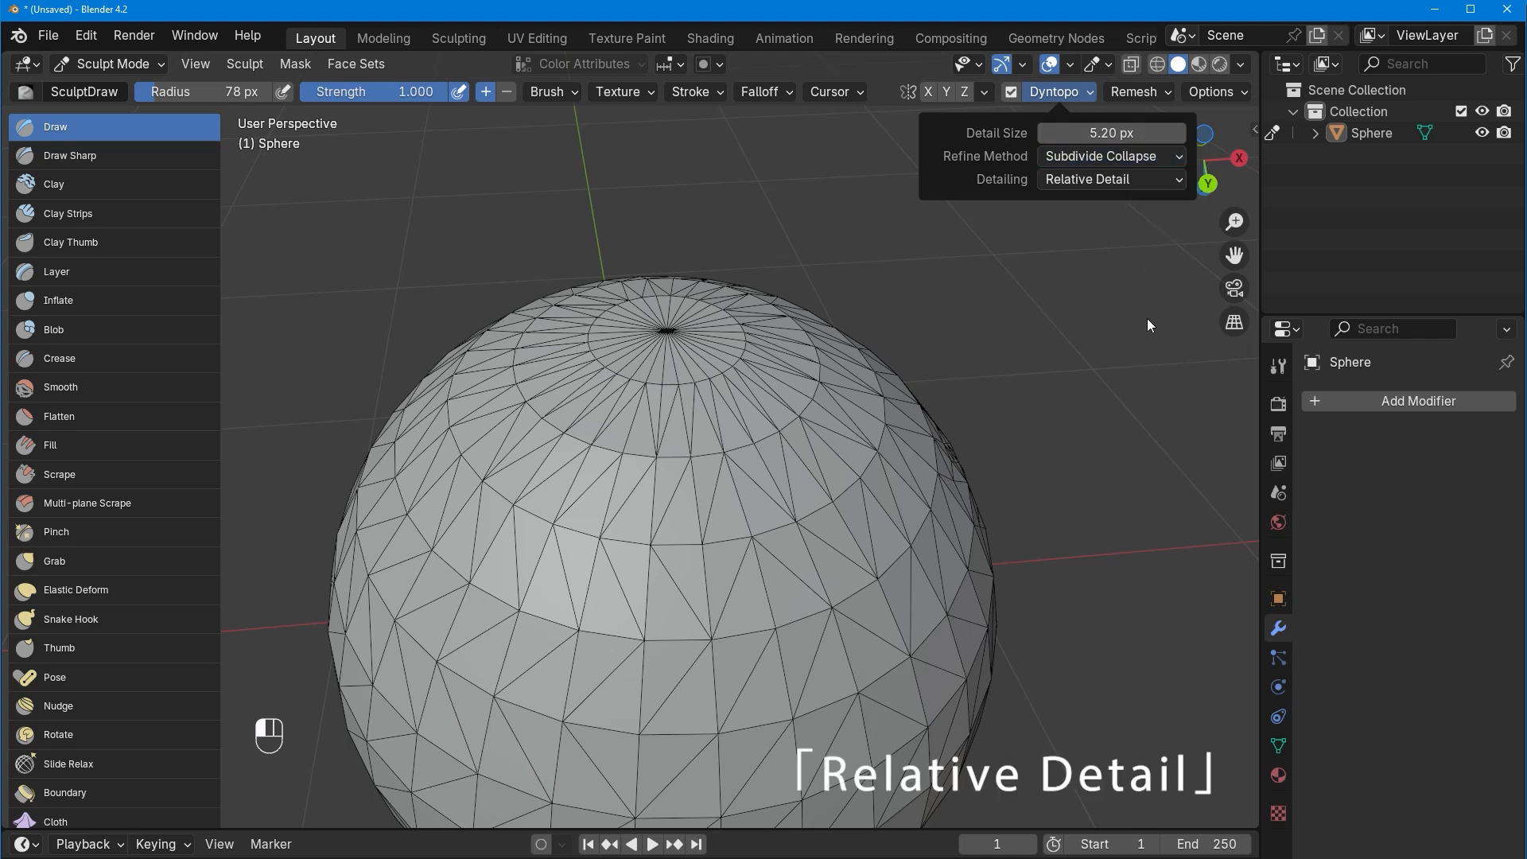
click(1176, 183)
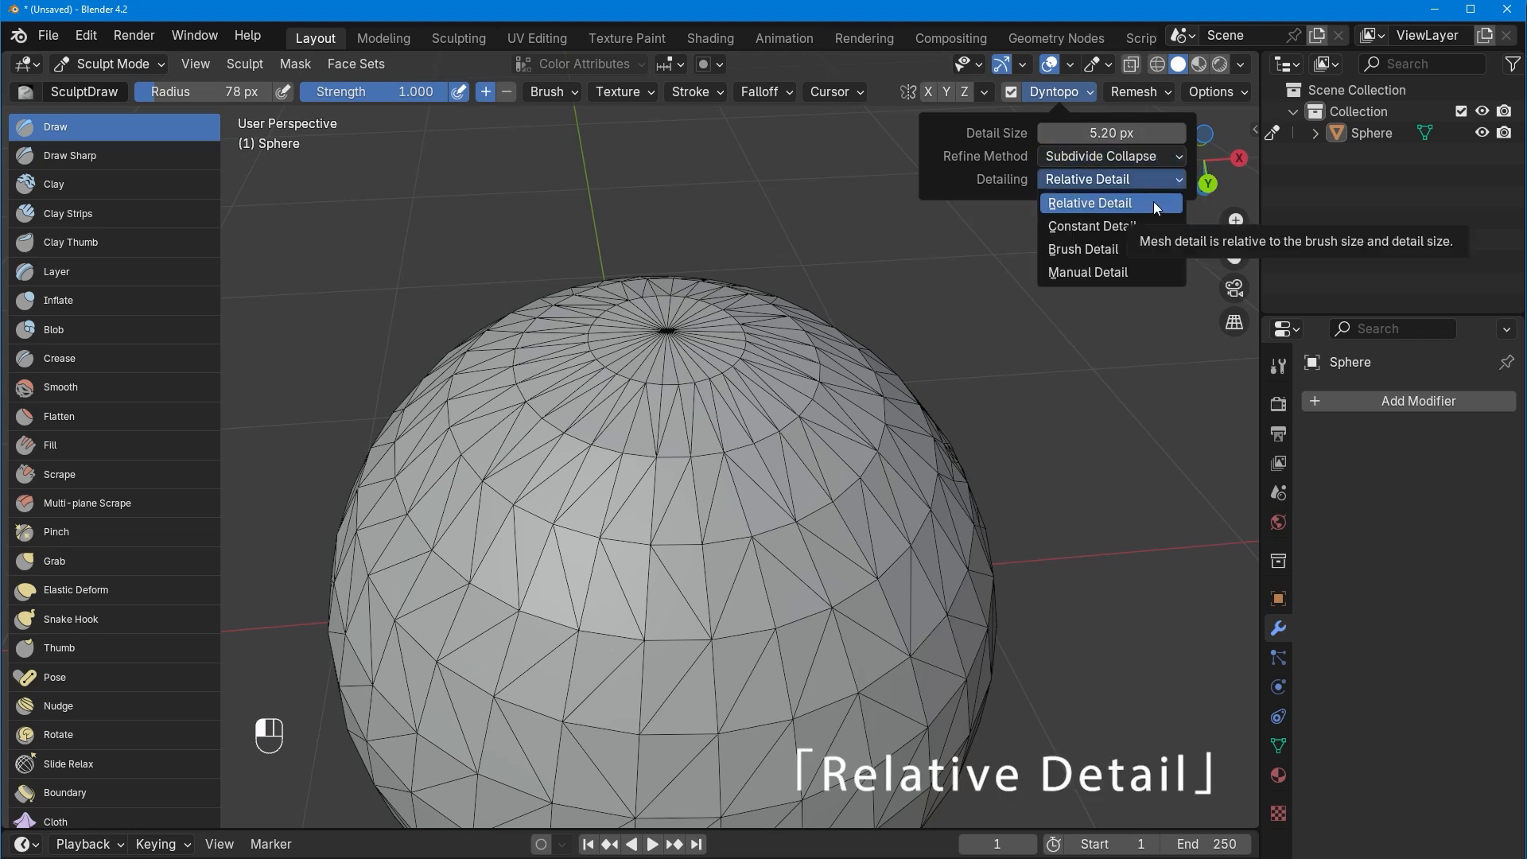
click(1155, 200)
Sculpt overlapping Draw strokes on the unsculpted side at different zoom levels to compare the relative mesh density.
ctrl+middle_drag(828, 505, 827, 605)
mouse_move(682, 542)
mouse_down()
mouse_move(694, 584)
mouse_move(720, 509)
mouse_up()
ctrl+middle_drag(820, 507, 795, 300)
click(752, 528)
mouse_move(752, 529)
mouse_down()
mouse_move(763, 557)
mouse_move(879, 538)
mouse_up()
ctrl+middle_drag(879, 538, 912, 646)
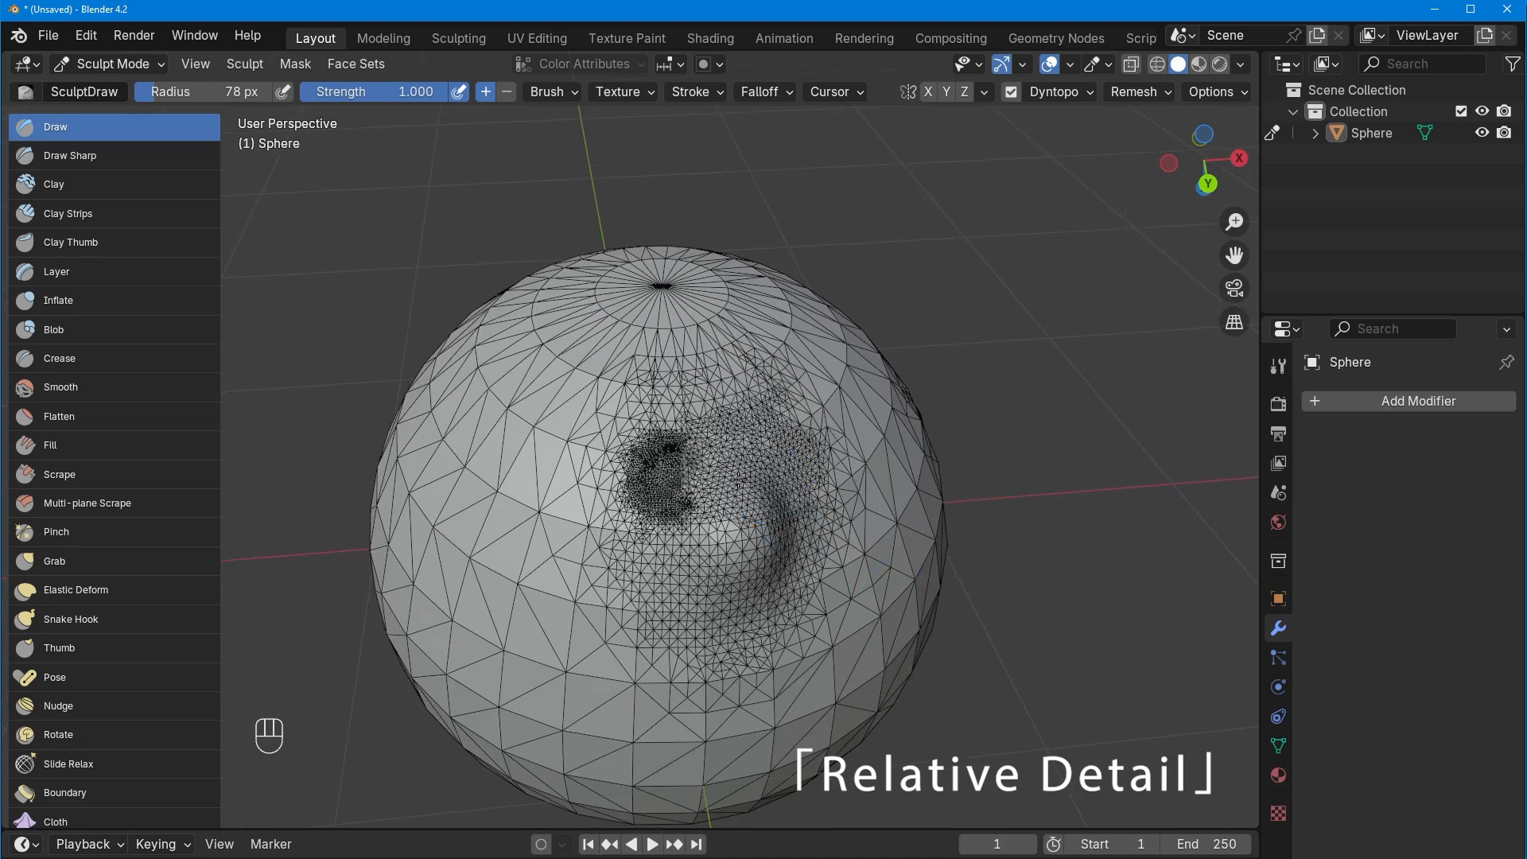
mouse_move(716, 493)
mouse_down()
mouse_move(652, 477)
mouse_move(680, 484)
mouse_up()
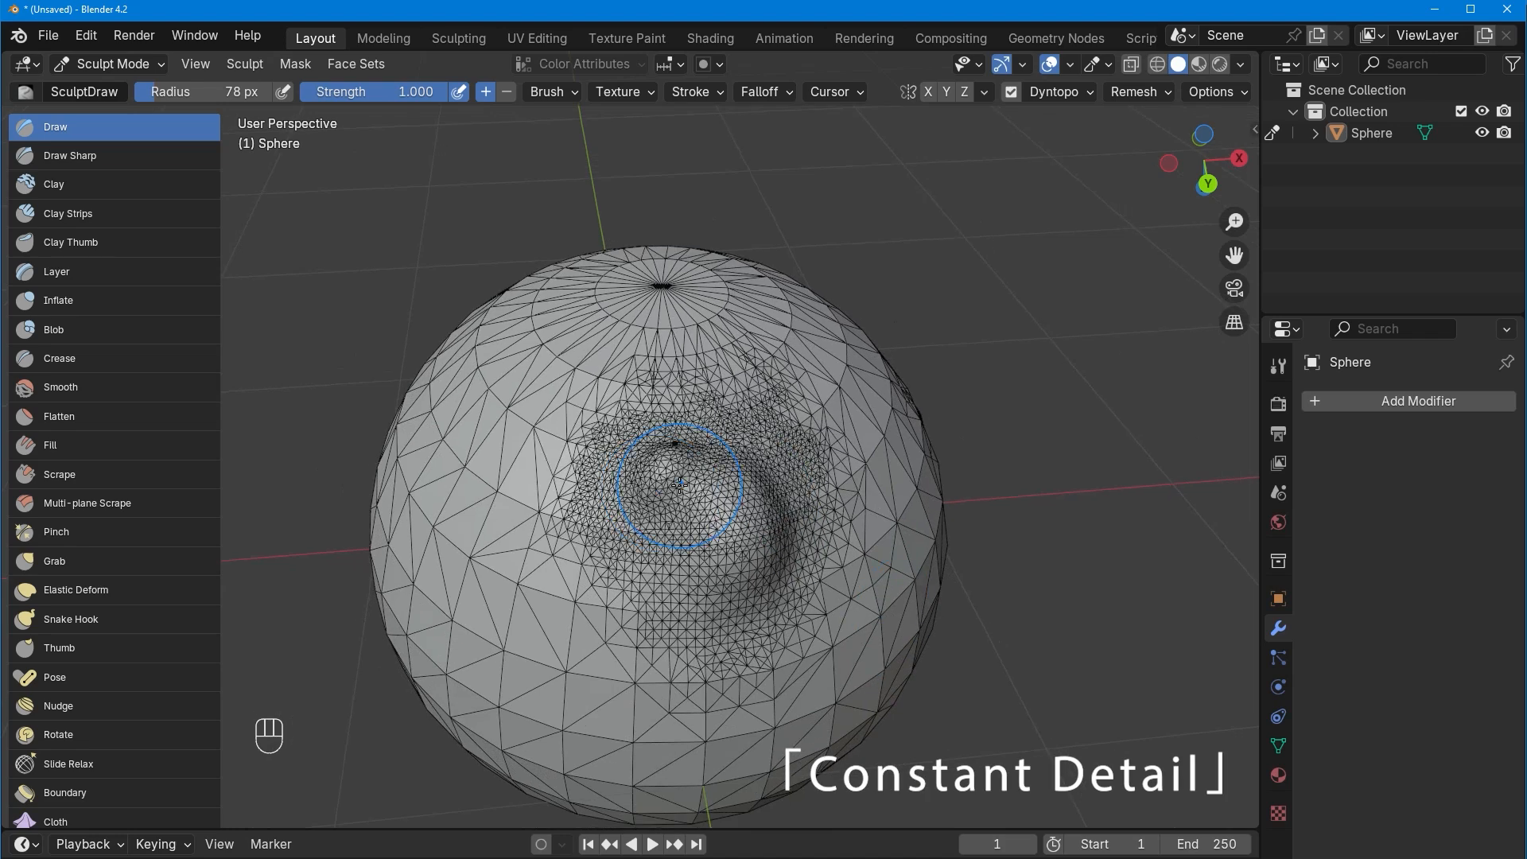
Set the Dyntopo detailing mode to Constant Detail and sculpt a short stroke beside the new dense bump.
click(1090, 92)
click(1153, 163)
click(1159, 160)
click(1162, 181)
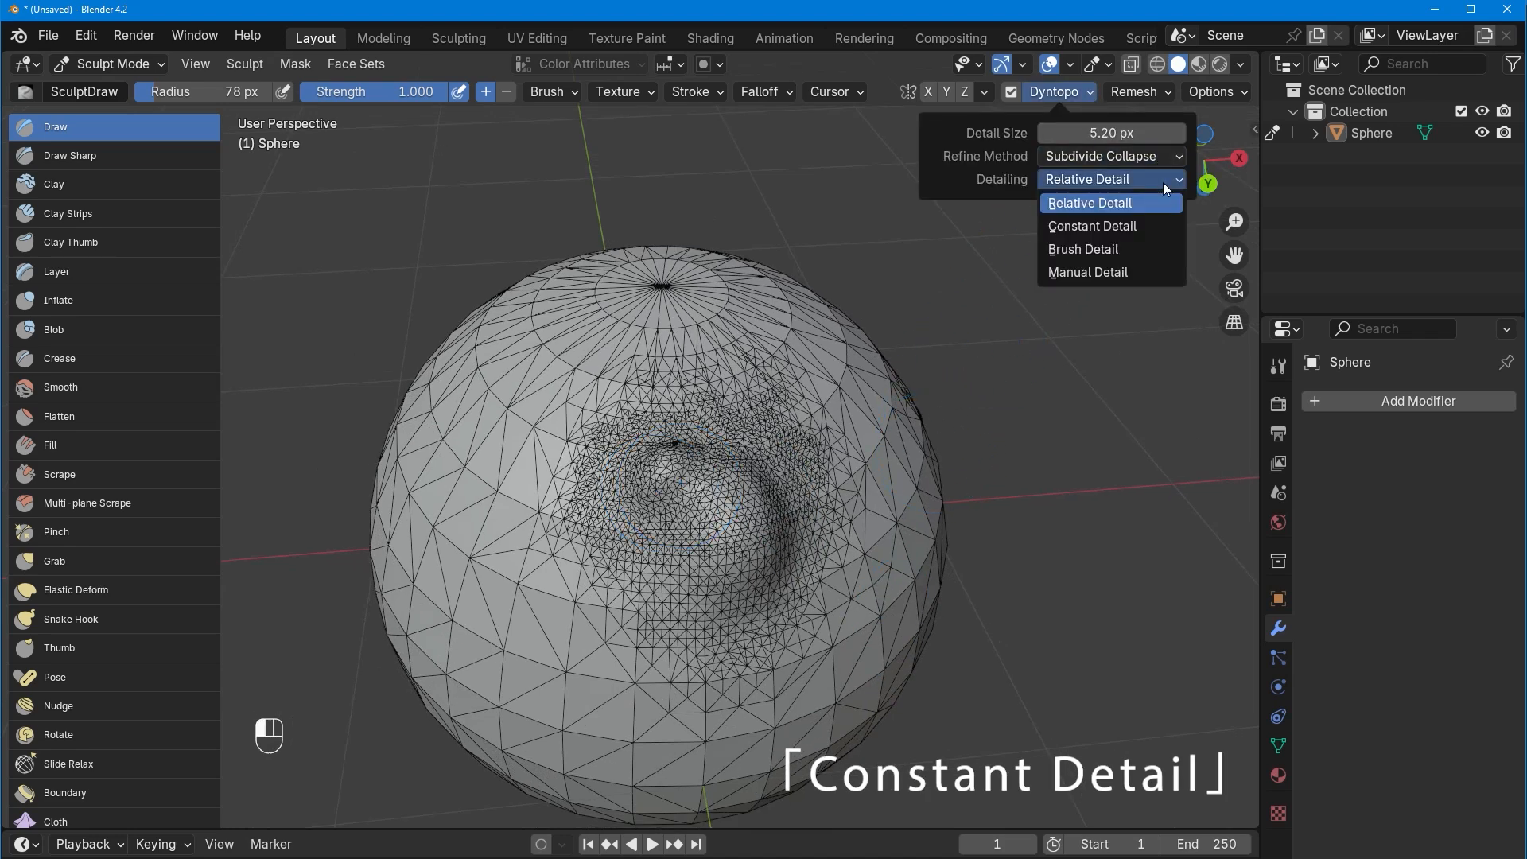
click(1150, 225)
drag(819, 513, 821, 518)
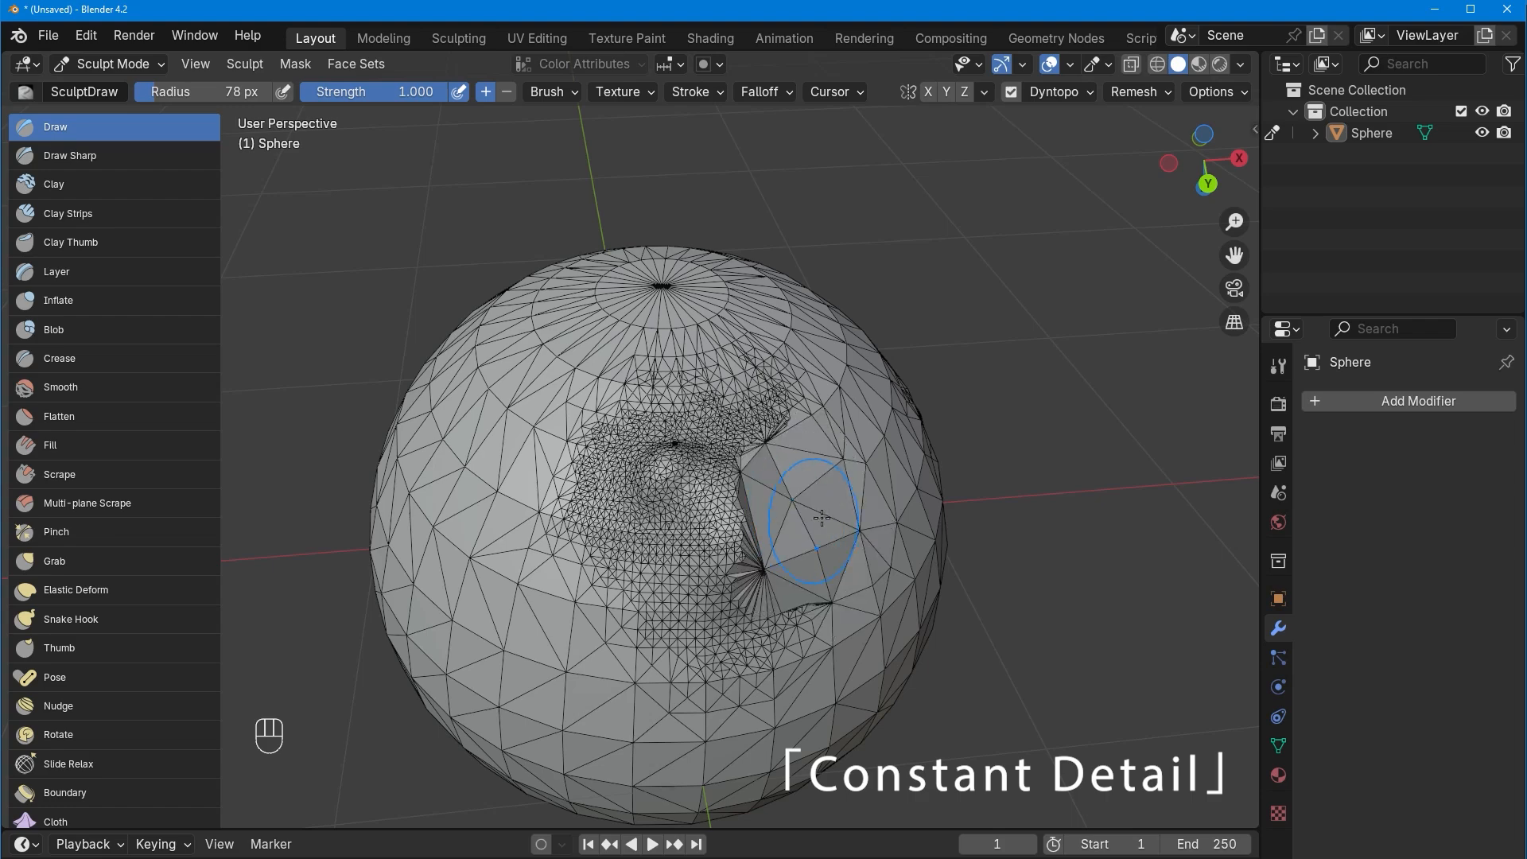
mouse_move(821, 518)
middle_down()
mouse_move(807, 487)
mouse_move(848, 474)
middle_up()
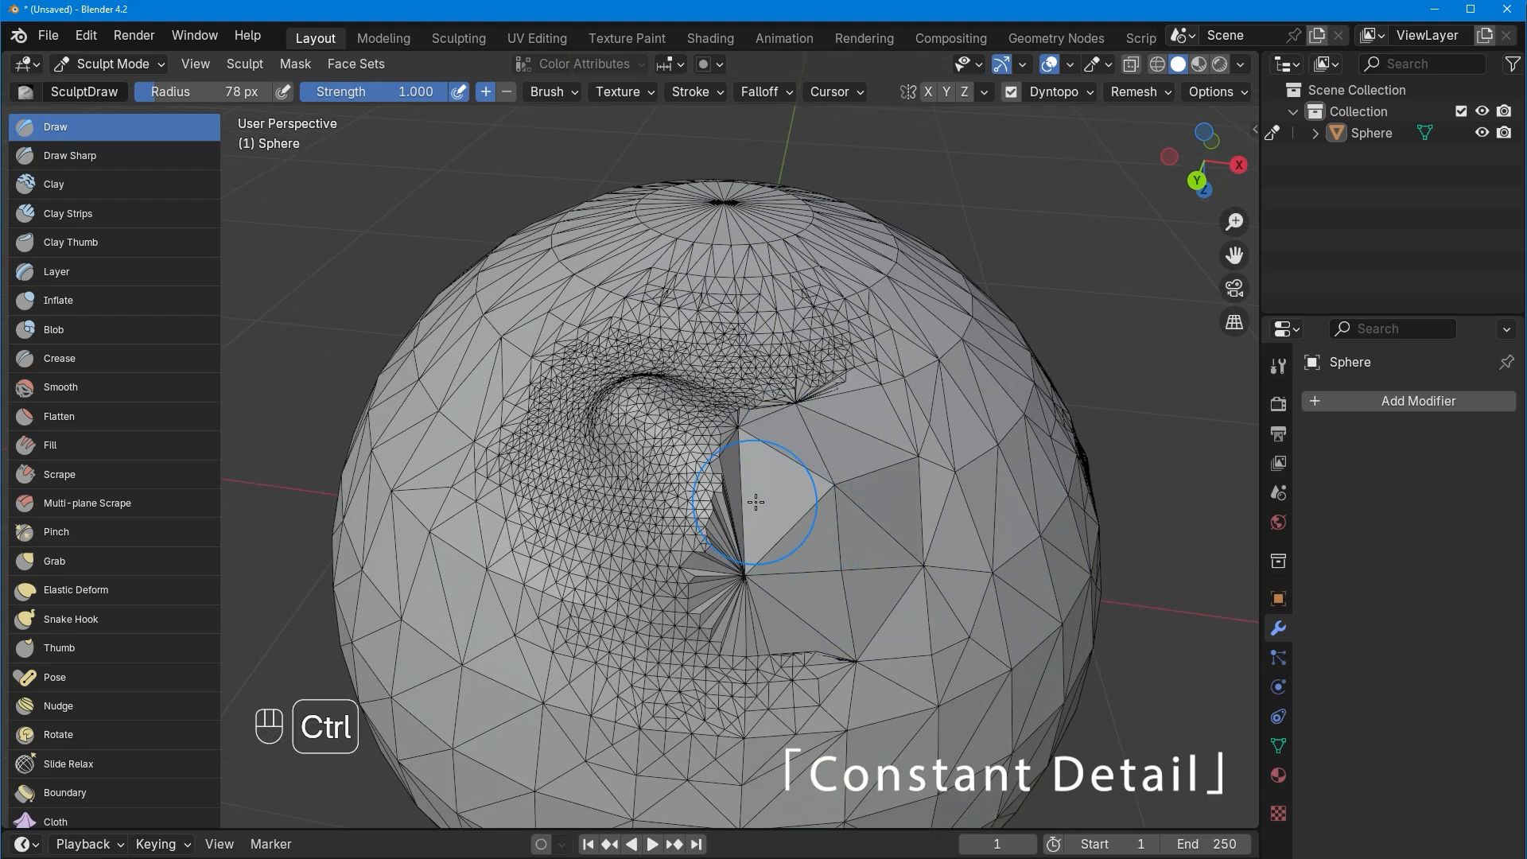
Edit the Constant Detail resolution and sculpt another stroke over the coarse patch beside the dense bump.
ctrl+middle_drag(756, 502, 803, 444)
click(1102, 96)
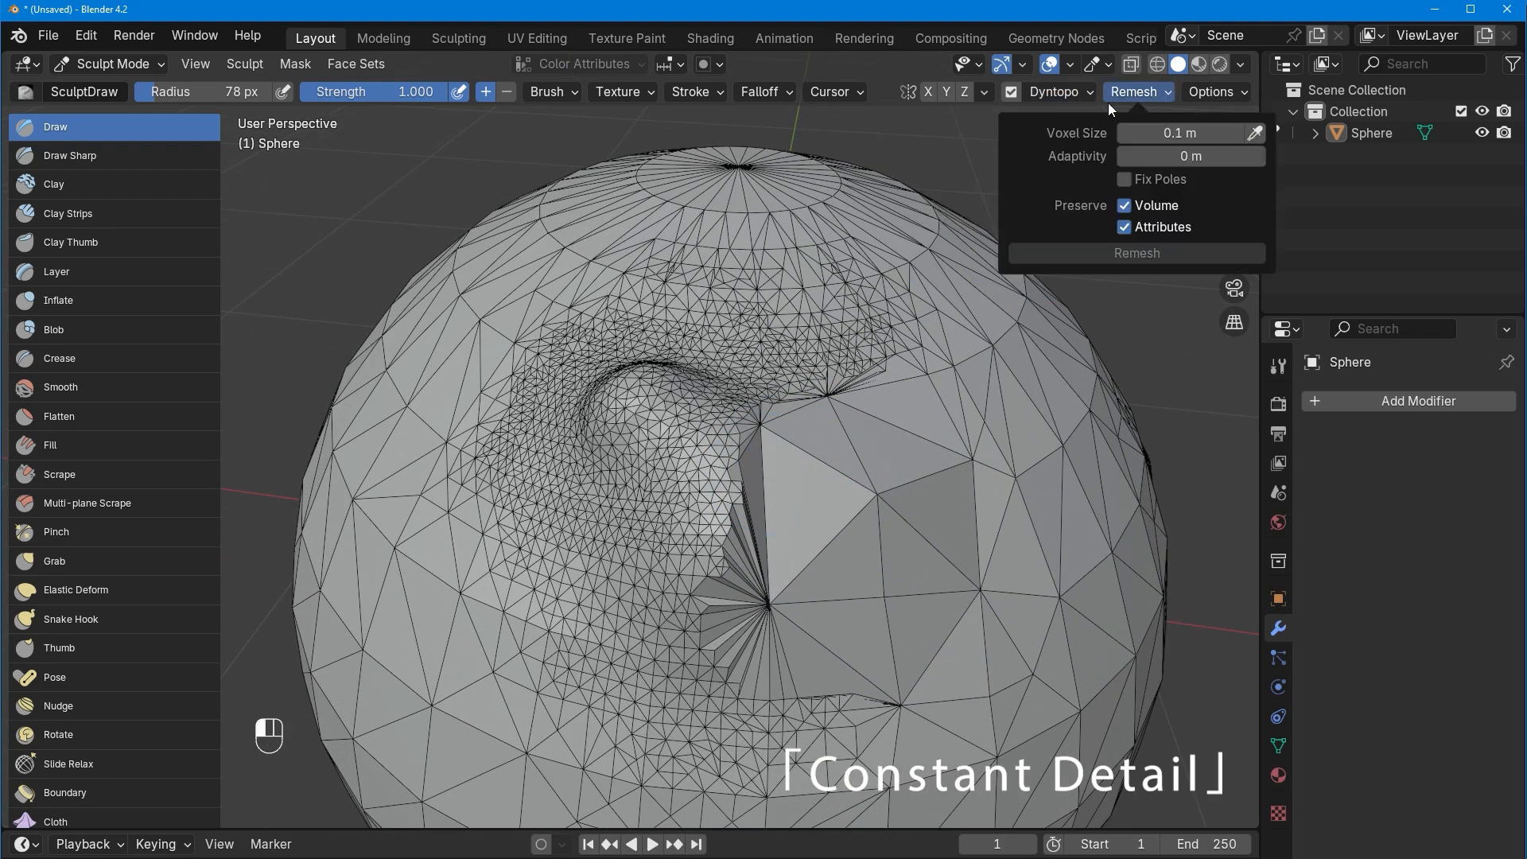
click(1103, 132)
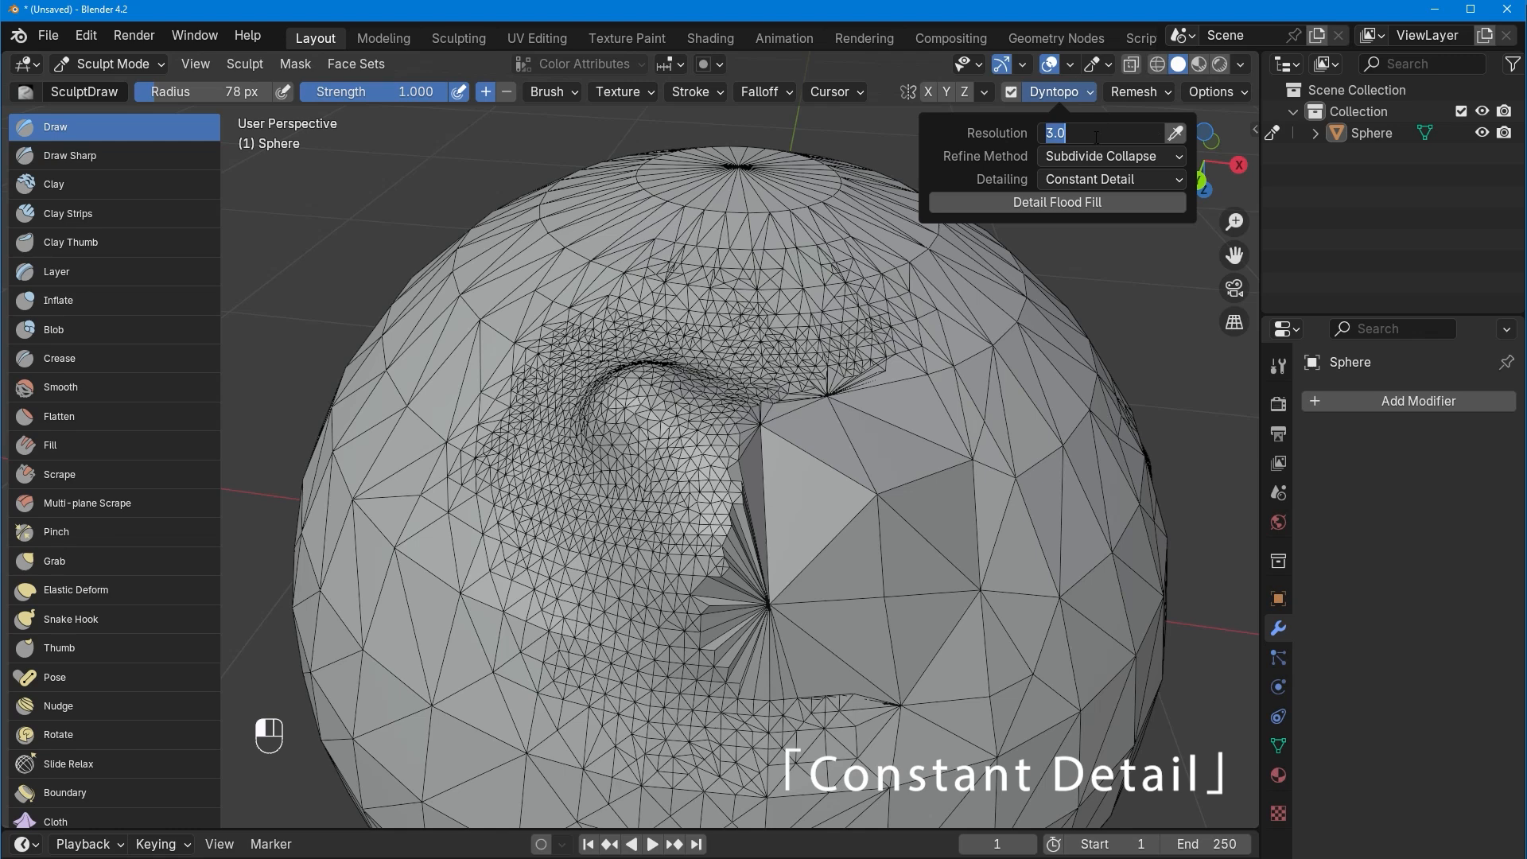
key(Return)
drag(887, 461, 870, 528)
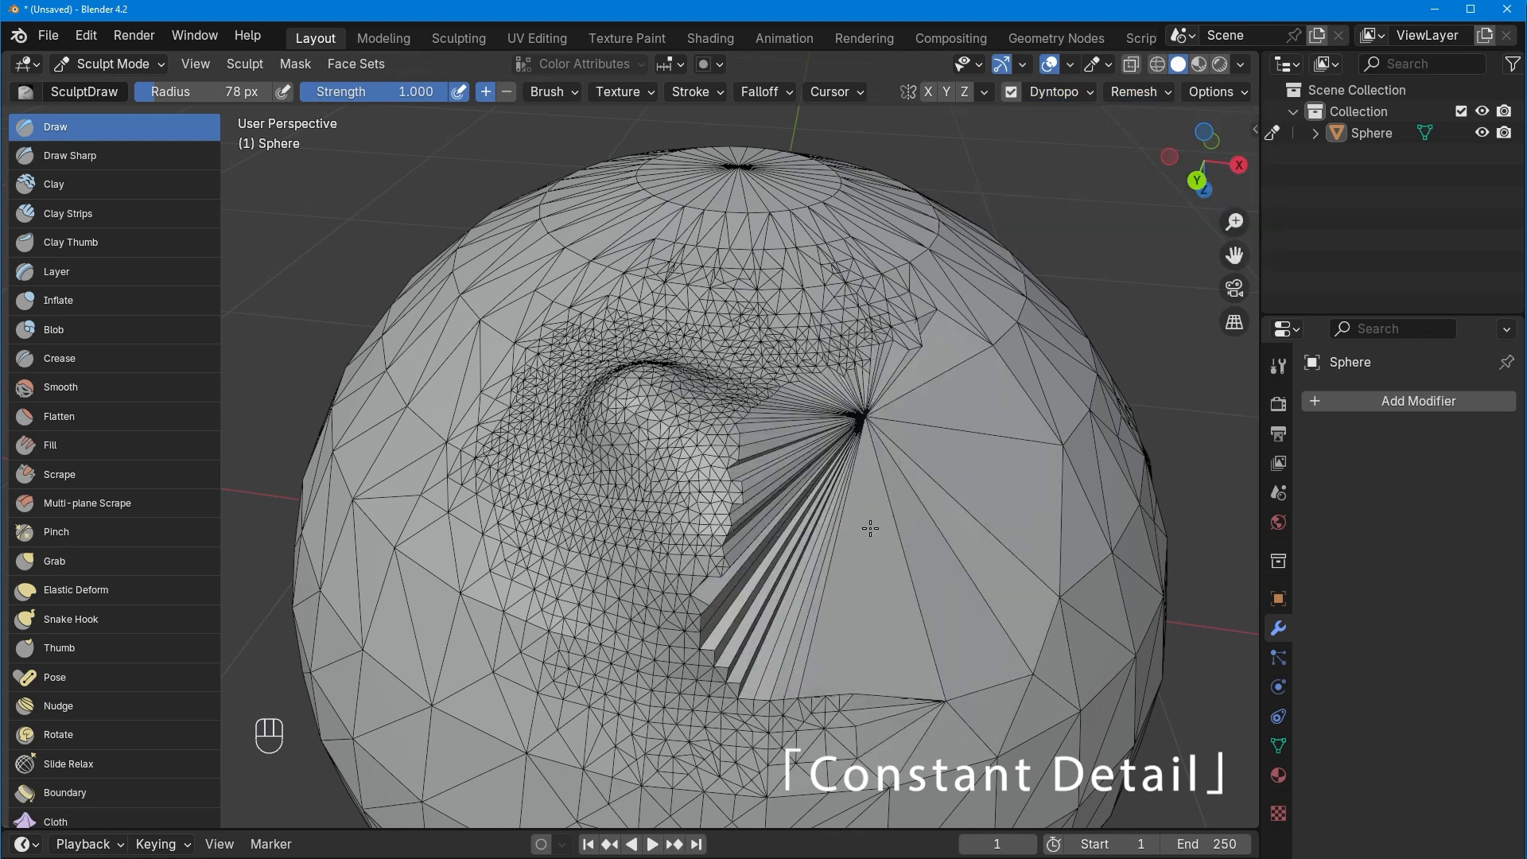
Undo the last stroke over the coarse patch and check the current Dyntopo settings.
key(ctrl+z)
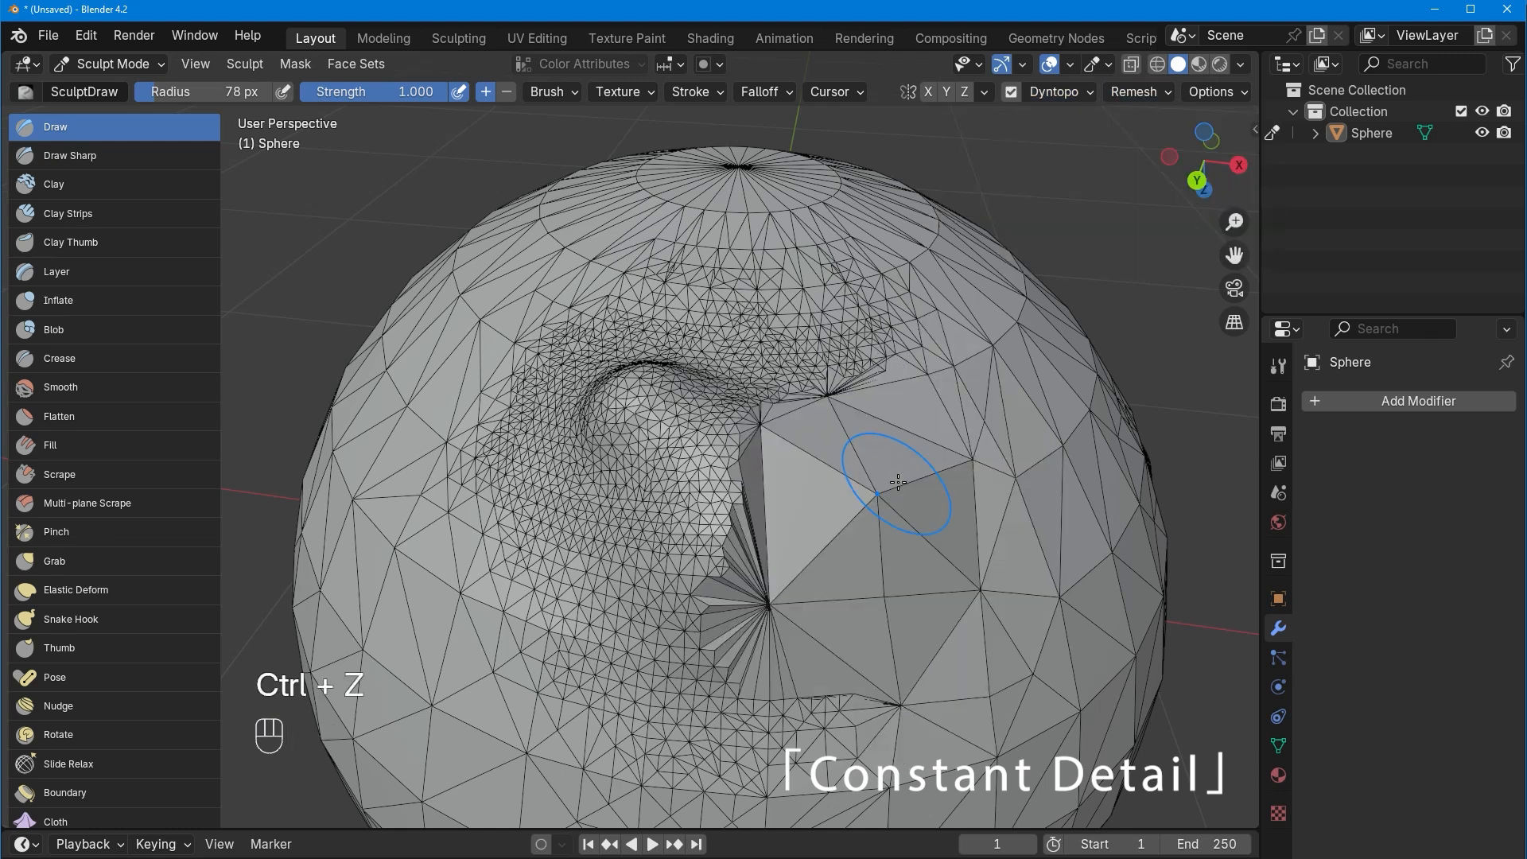
click(1089, 93)
mouse_move(1118, 108)
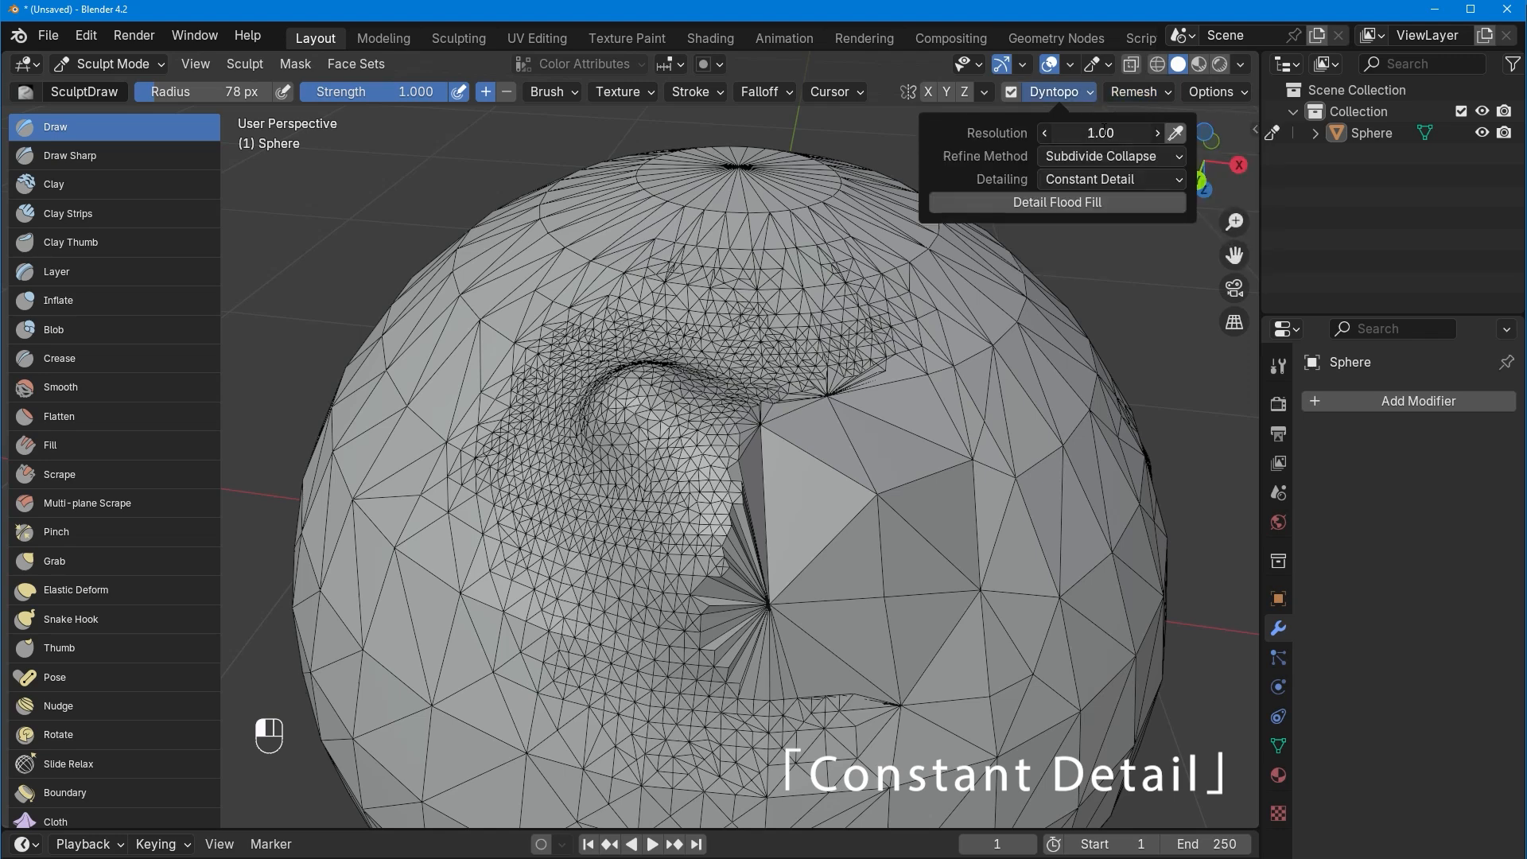
click(964, 510)
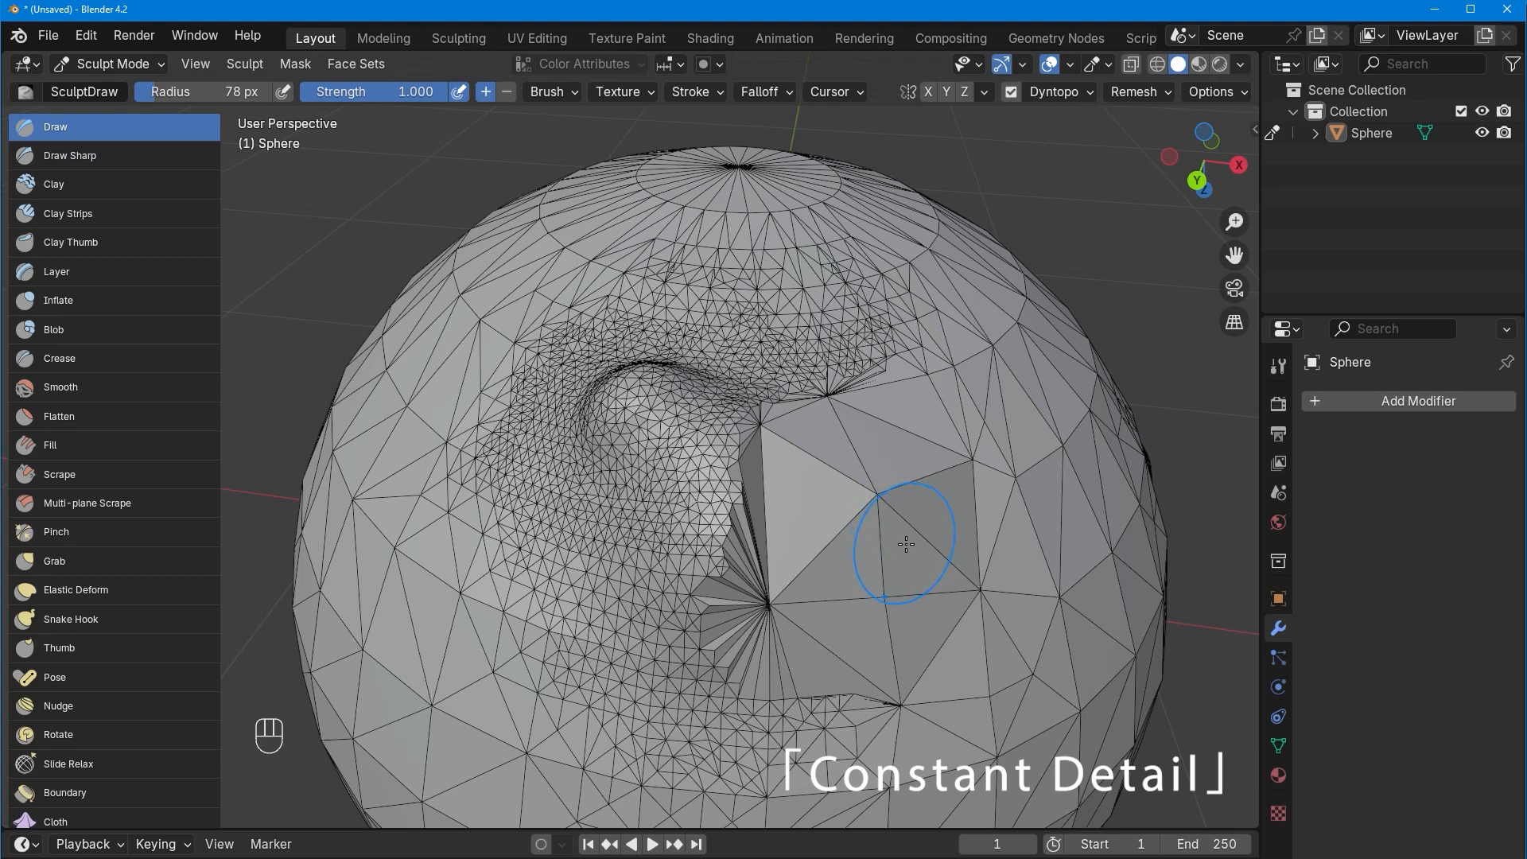
Raise the Constant Detail resolution to 35.32 and sculpt two strokes over the coarse patch beside the dense bump.
key(r)
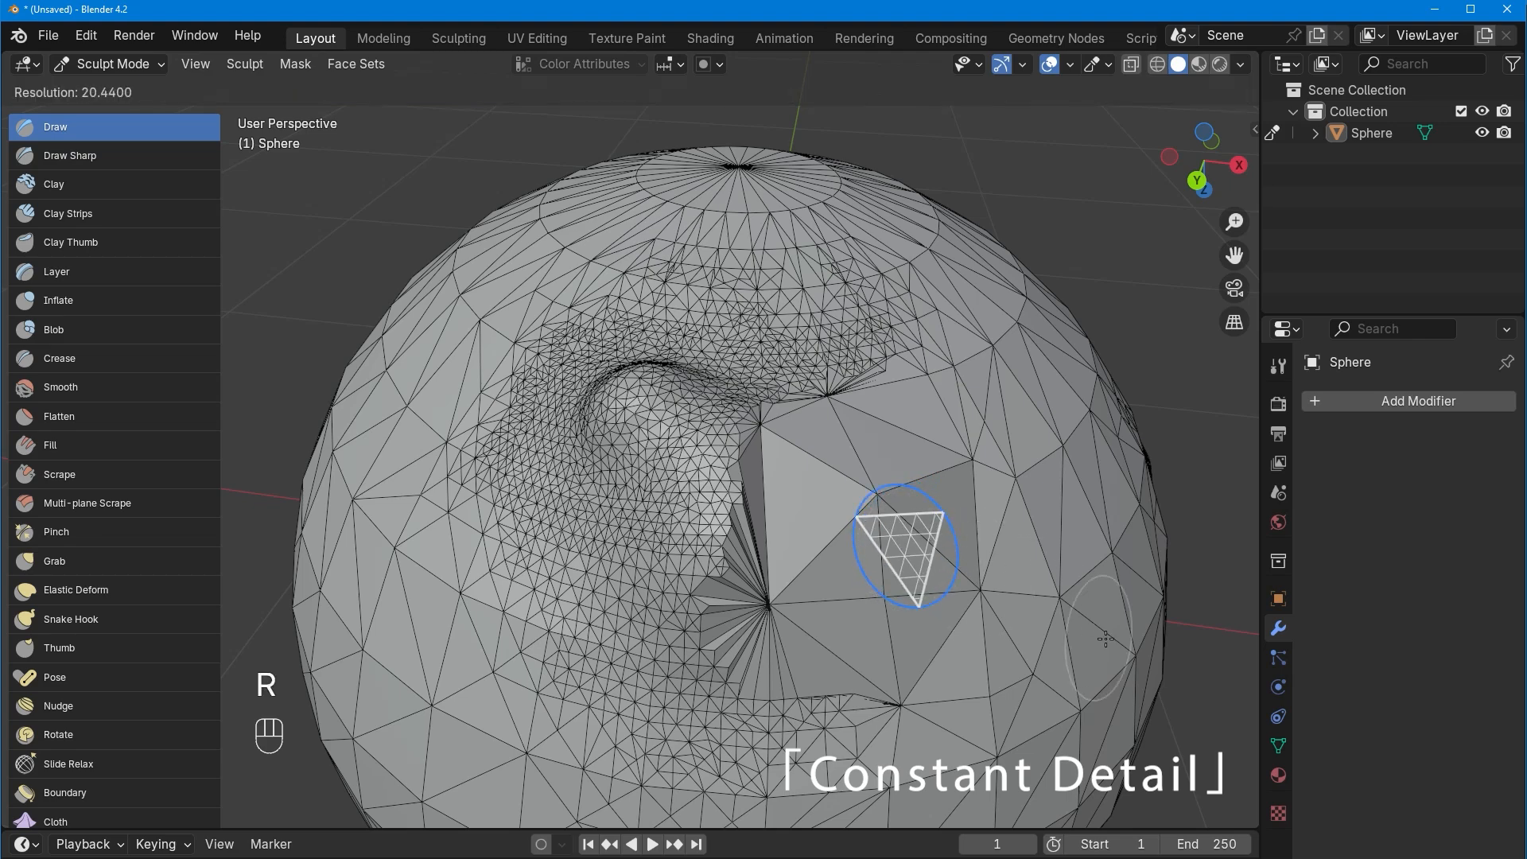
click(1135, 684)
mouse_move(819, 482)
mouse_down()
mouse_move(818, 521)
mouse_move(841, 545)
mouse_up()
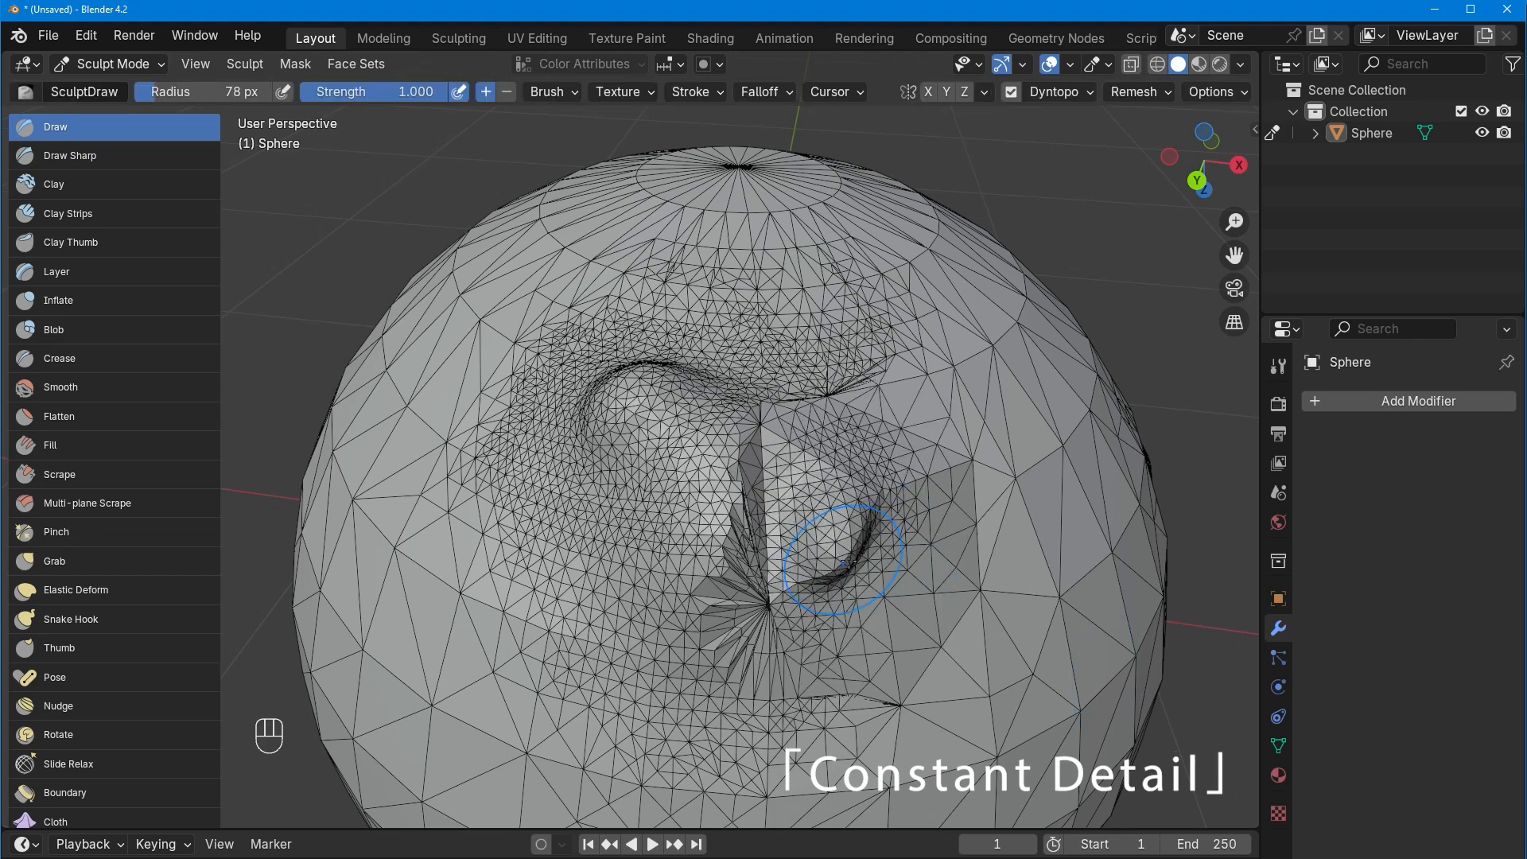
mouse_move(845, 553)
ctrl+middle_down()
mouse_move(866, 624)
mouse_move(827, 640)
ctrl+middle_up()
mouse_move(759, 529)
mouse_down()
mouse_move(704, 469)
mouse_move(756, 497)
mouse_up()
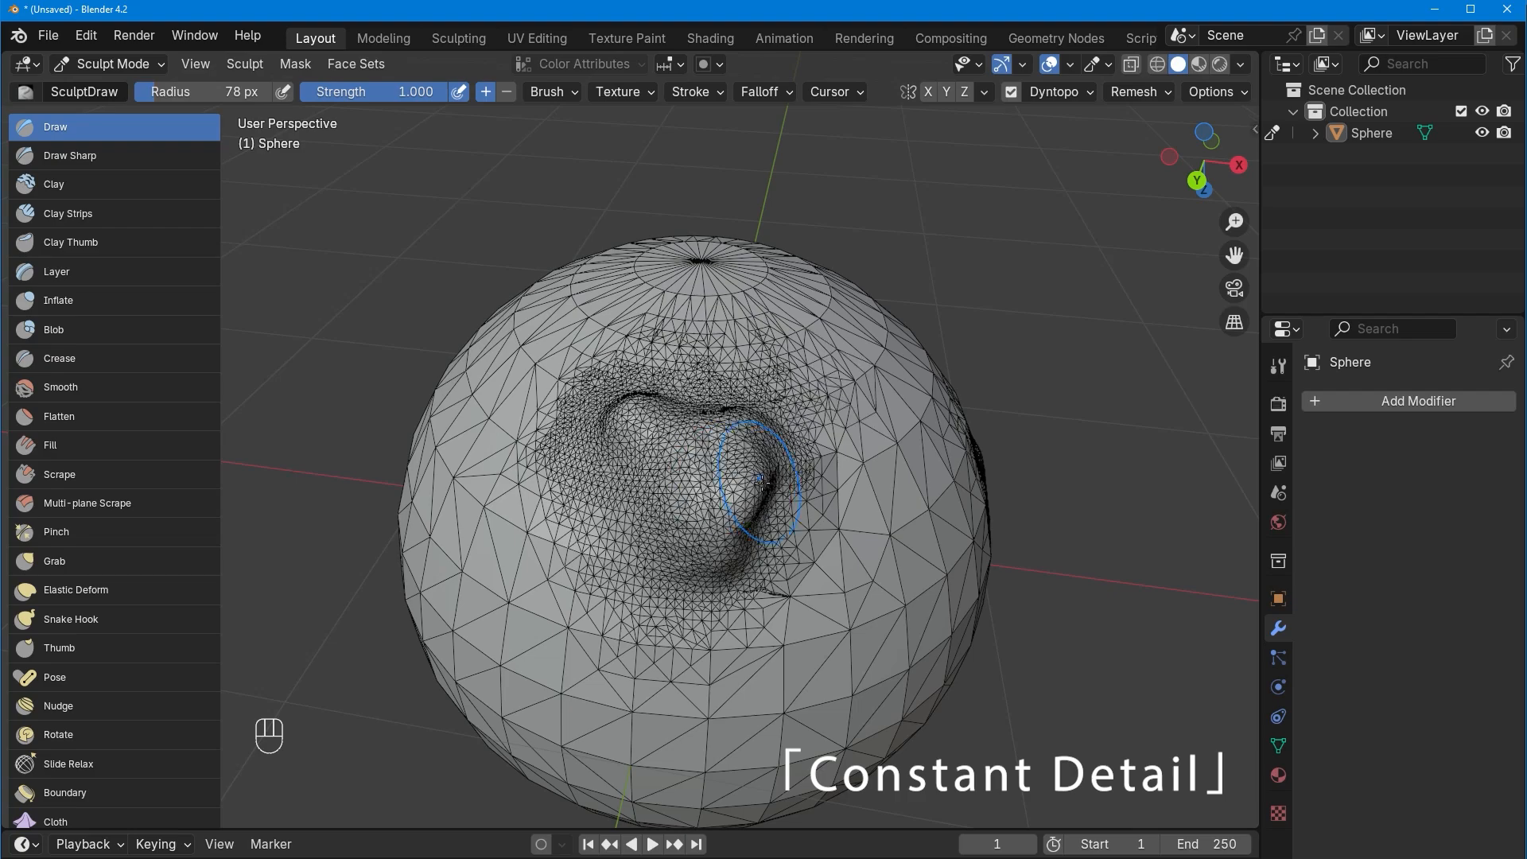
Sculpt several short Draw strokes around and below the bump at varying viewing distances to test the Constant Detail density.
middle_drag(883, 585, 845, 548)
drag(843, 533, 819, 565)
mouse_move(899, 540)
shift+middle_down()
mouse_move(744, 636)
mouse_move(682, 546)
mouse_move(732, 494)
mouse_move(771, 365)
shift+middle_up()
mouse_move(703, 418)
mouse_down()
mouse_move(688, 350)
mouse_move(640, 390)
mouse_up()
shift+middle_drag(707, 422, 687, 369)
mouse_move(807, 353)
mouse_down()
mouse_move(703, 509)
mouse_move(755, 417)
mouse_up()
mouse_move(755, 417)
ctrl+middle_down()
mouse_move(751, 477)
mouse_move(774, 446)
mouse_move(760, 389)
ctrl+middle_up()
drag(763, 395, 677, 486)
shift+middle_drag(677, 488, 770, 456)
drag(632, 512, 725, 397)
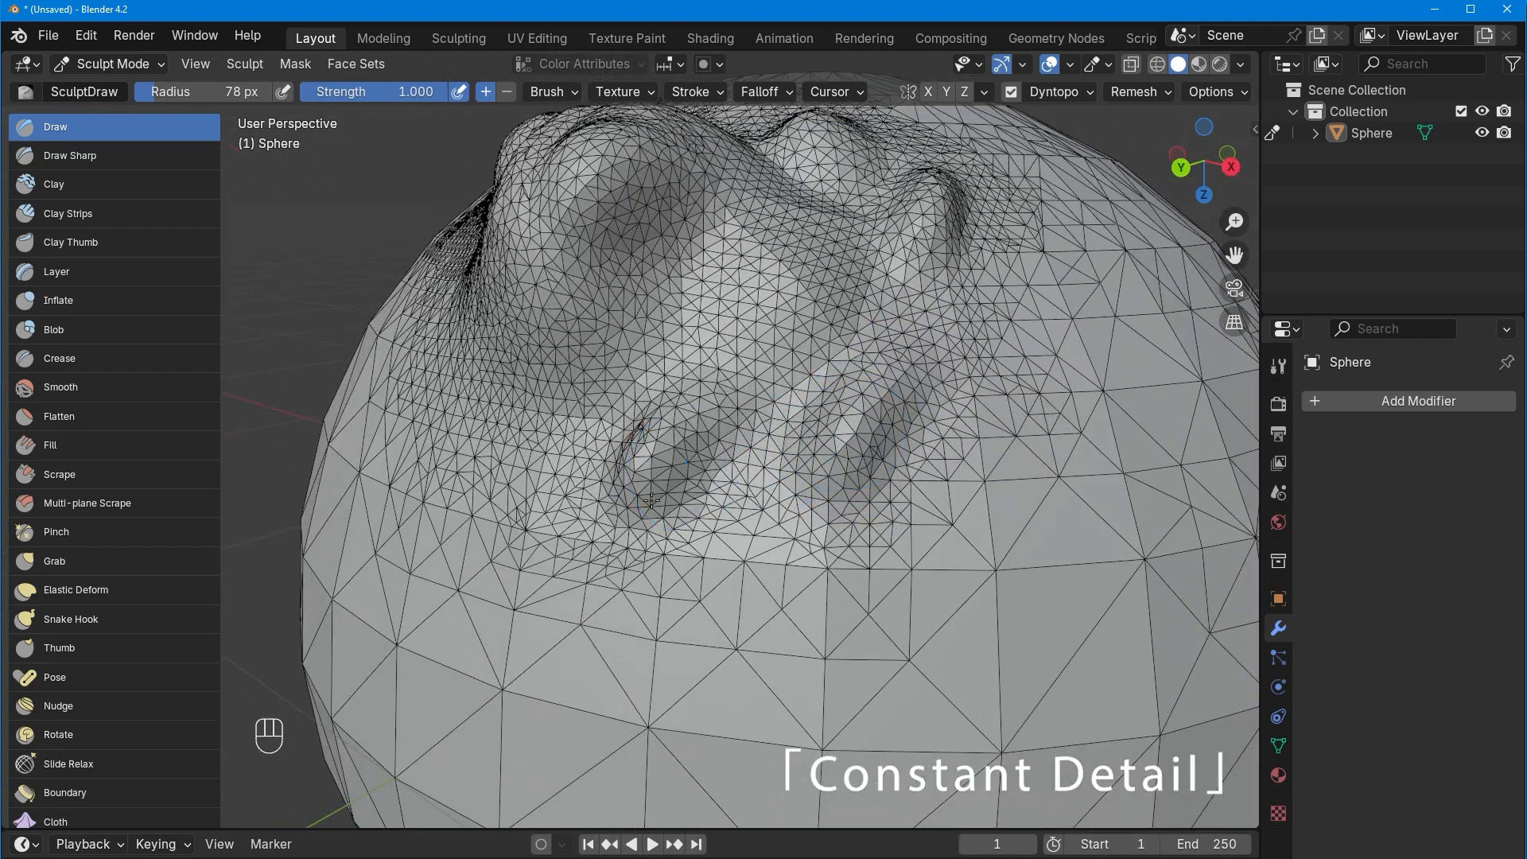
Sculpt two more Constant Detail strokes from farther away, one among the bumps and one extending onto the coarse mesh beside them.
ctrl+middle_drag(730, 405, 761, 593)
drag(756, 449, 700, 404)
middle_drag(711, 417, 736, 449)
drag(756, 513, 818, 426)
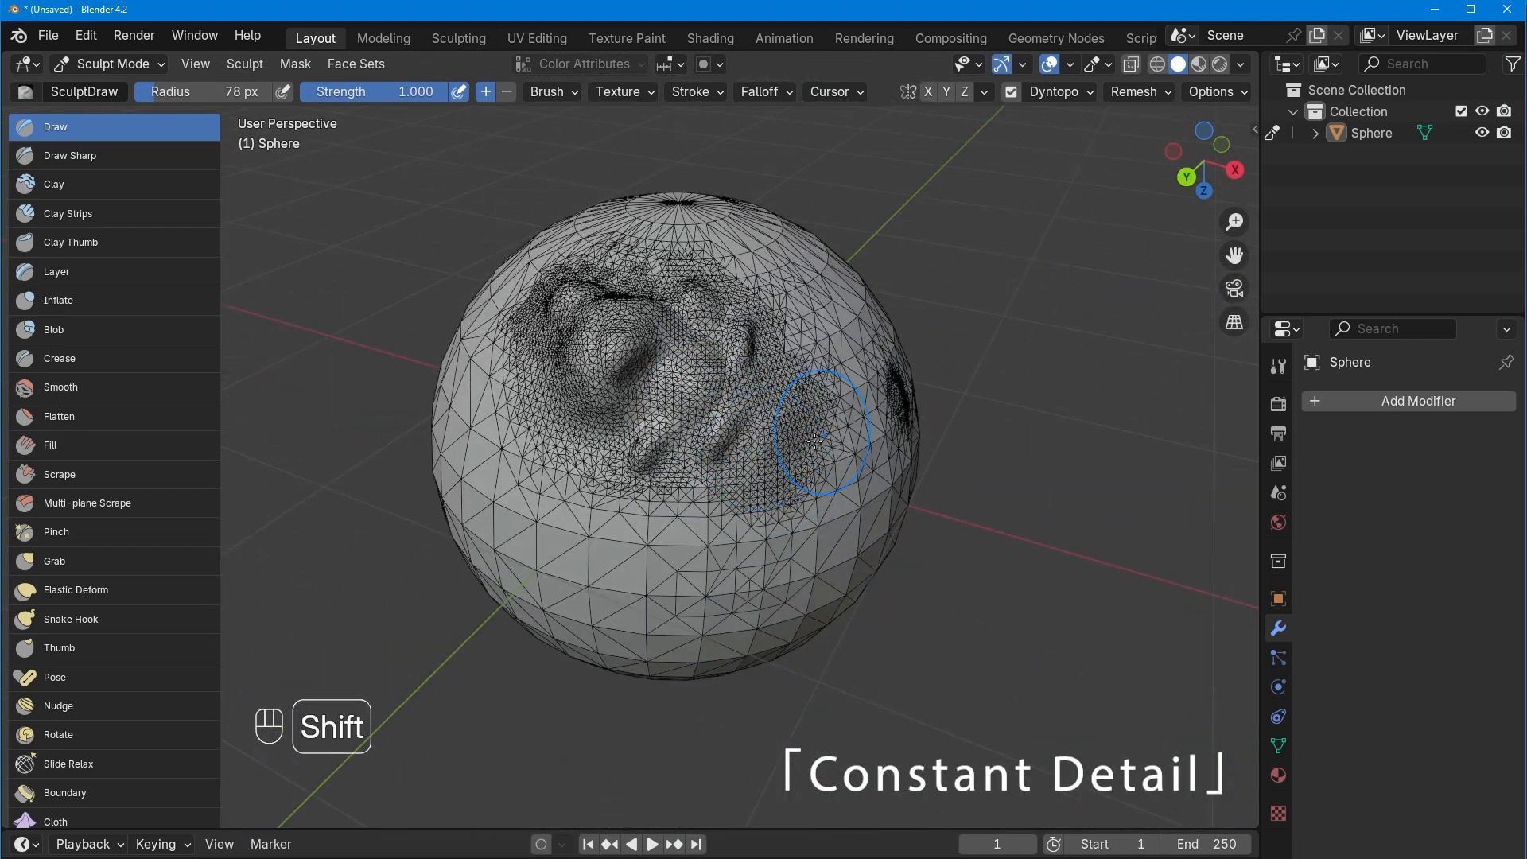
Bring the coarse side of the sphere into view and choose Brush Detail as the Dyntopo detailing mode.
shift+middle_drag(818, 426, 691, 457)
middle_drag(691, 457, 641, 438)
click(1090, 93)
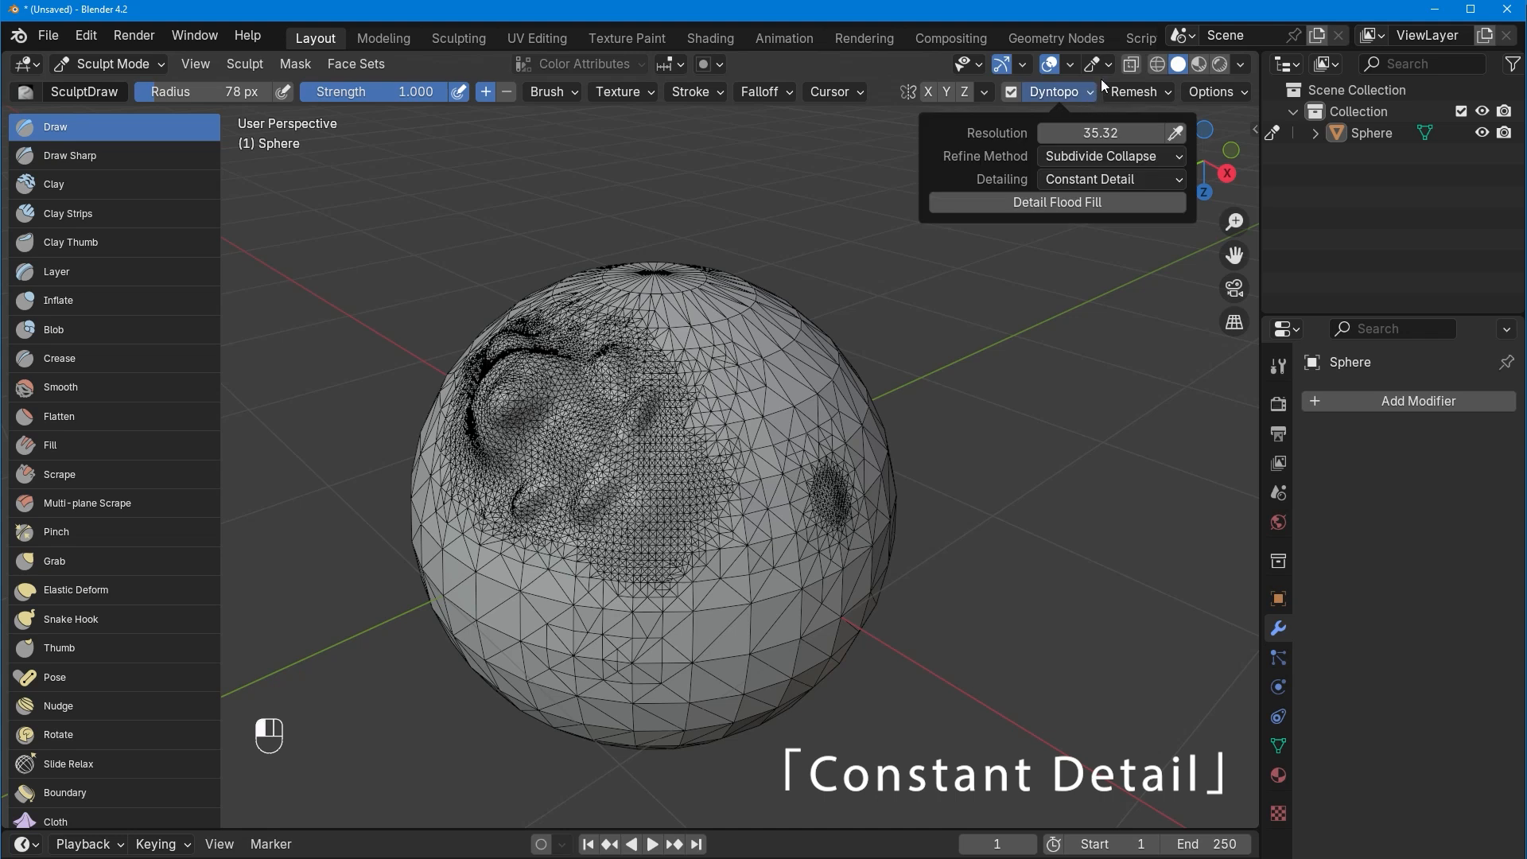
click(1175, 178)
click(1148, 247)
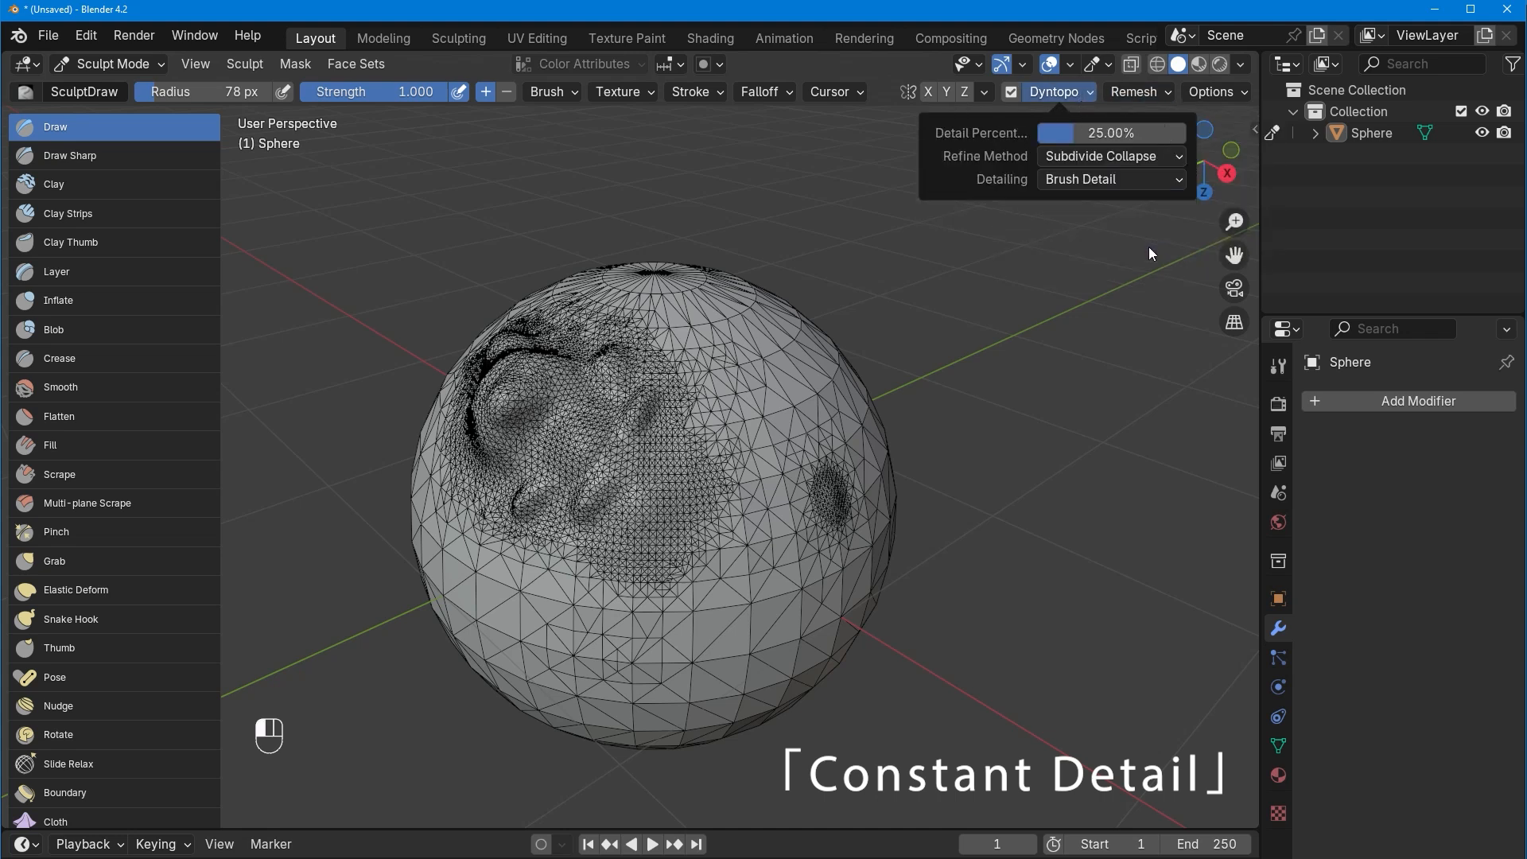
click(1169, 179)
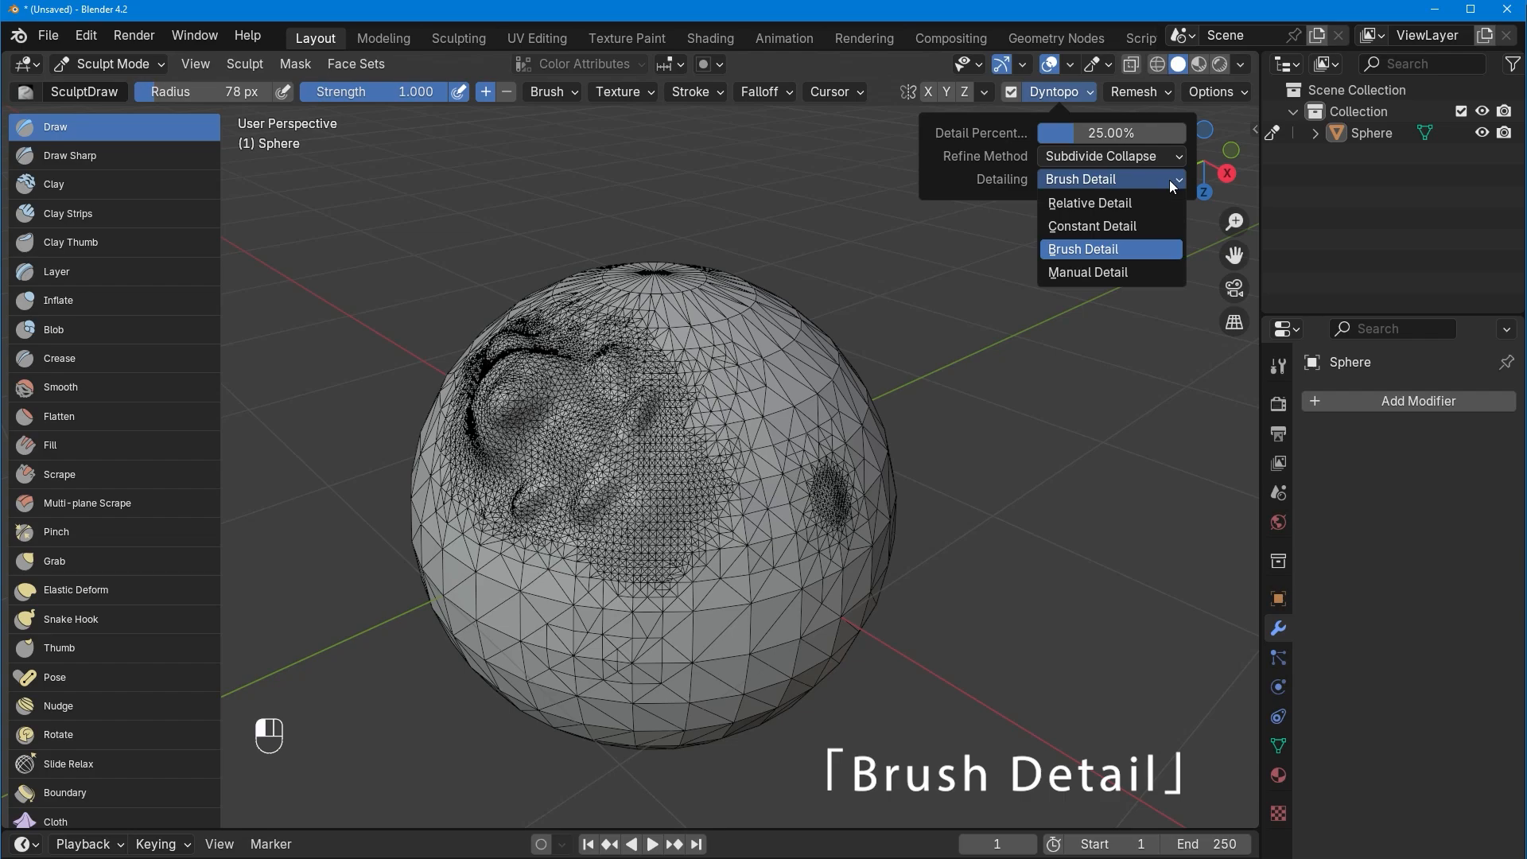
click(1150, 245)
Sculpt strokes beside the bumps with different brush sizes to compare Brush Detail density, and leave the radius at 107 px.
mouse_move(774, 492)
ctrl+middle_down()
mouse_move(769, 437)
mouse_move(716, 434)
ctrl+middle_up()
drag(725, 439, 764, 465)
mouse_move(762, 465)
ctrl+middle_down()
mouse_move(748, 417)
mouse_move(695, 429)
ctrl+middle_up()
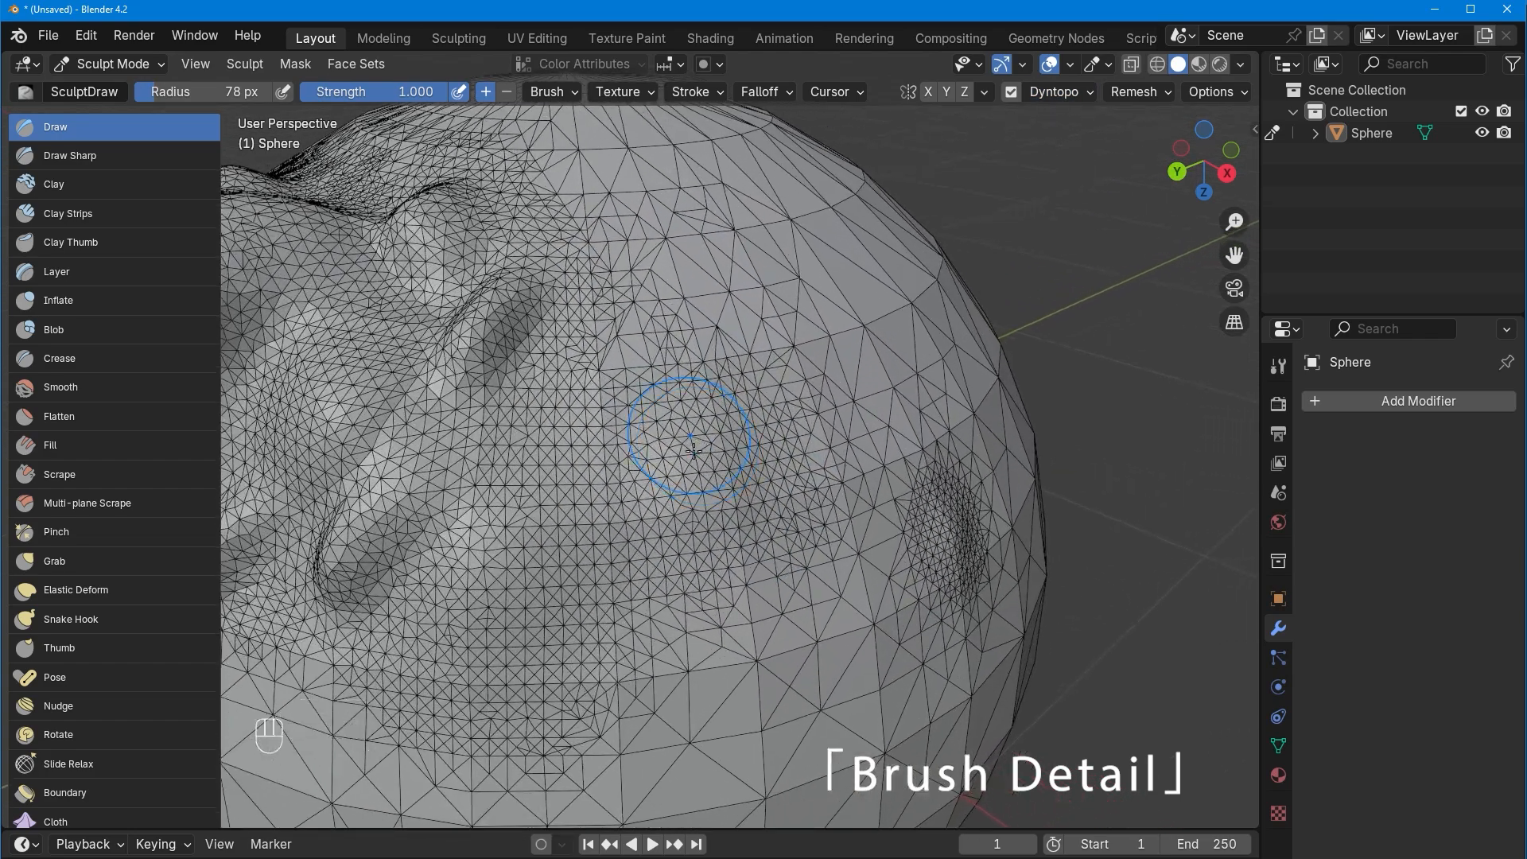
key(f)
click(705, 500)
mouse_move(701, 499)
mouse_down()
mouse_move(624, 501)
mouse_move(609, 543)
mouse_up()
key(f)
click(855, 523)
mouse_move(783, 471)
mouse_down()
mouse_move(648, 481)
mouse_move(601, 525)
mouse_move(665, 512)
mouse_move(628, 414)
mouse_move(589, 606)
mouse_move(679, 607)
mouse_up()
key(f)
click(602, 510)
Set the Dyntopo detailing mode to Manual Detail and flood-fill the whole sphere at resolution 35.32.
click(1094, 94)
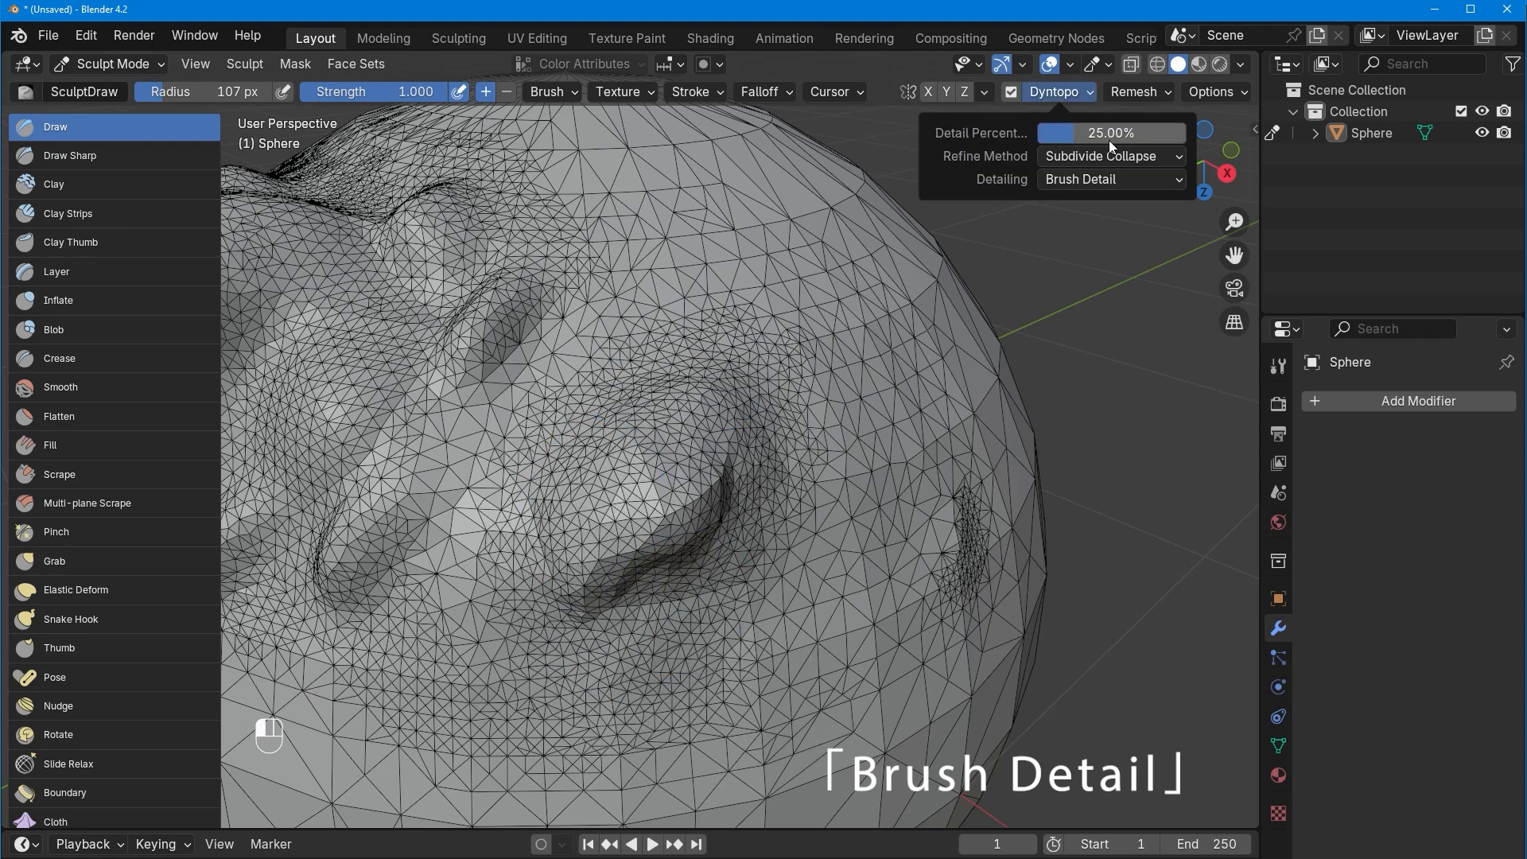
click(1133, 179)
click(1127, 272)
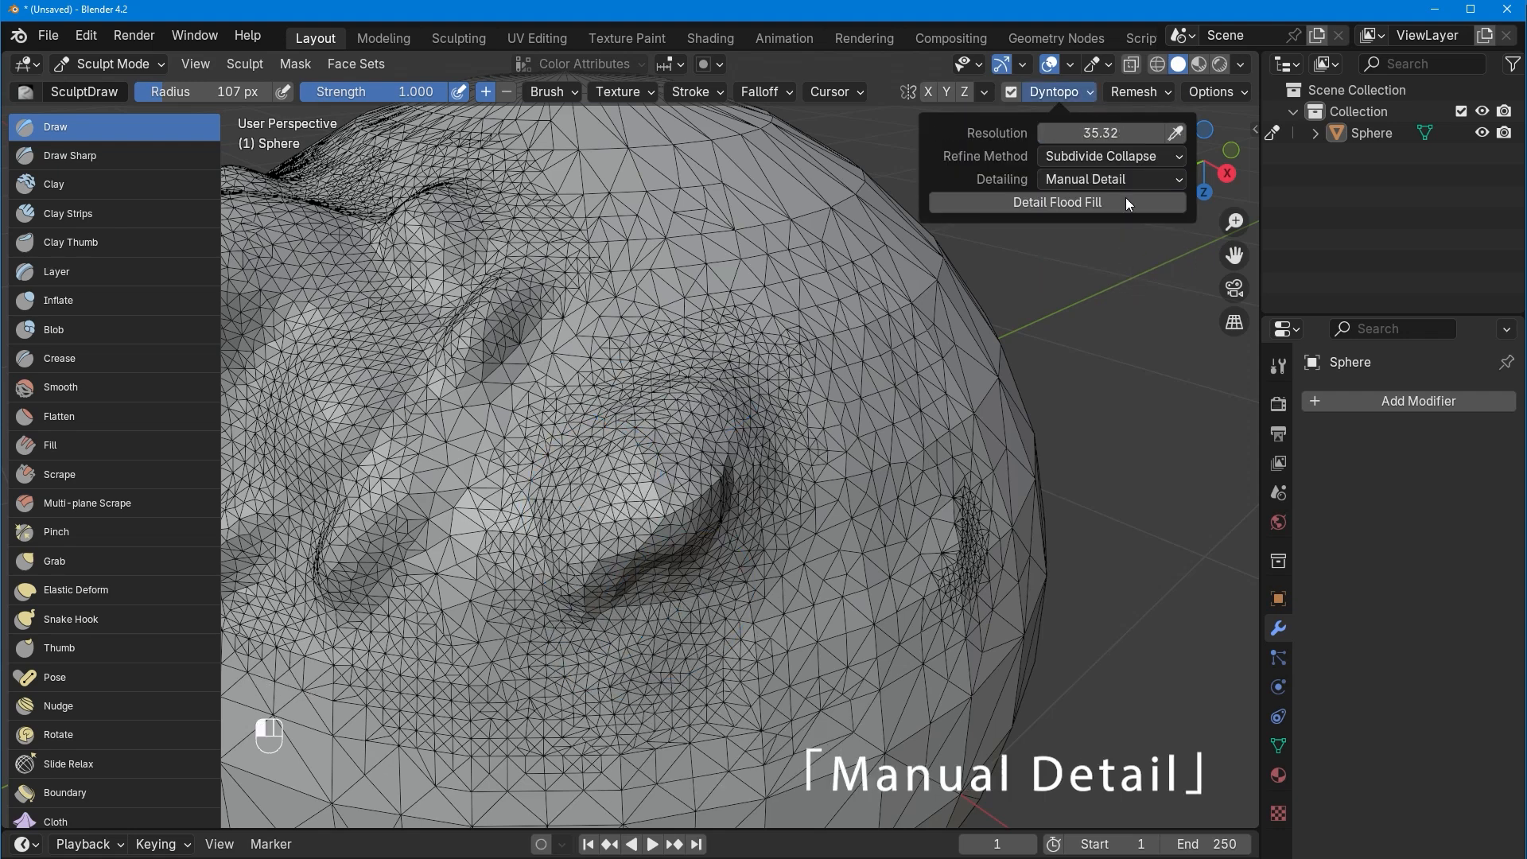
click(1139, 92)
click(1062, 93)
click(1082, 203)
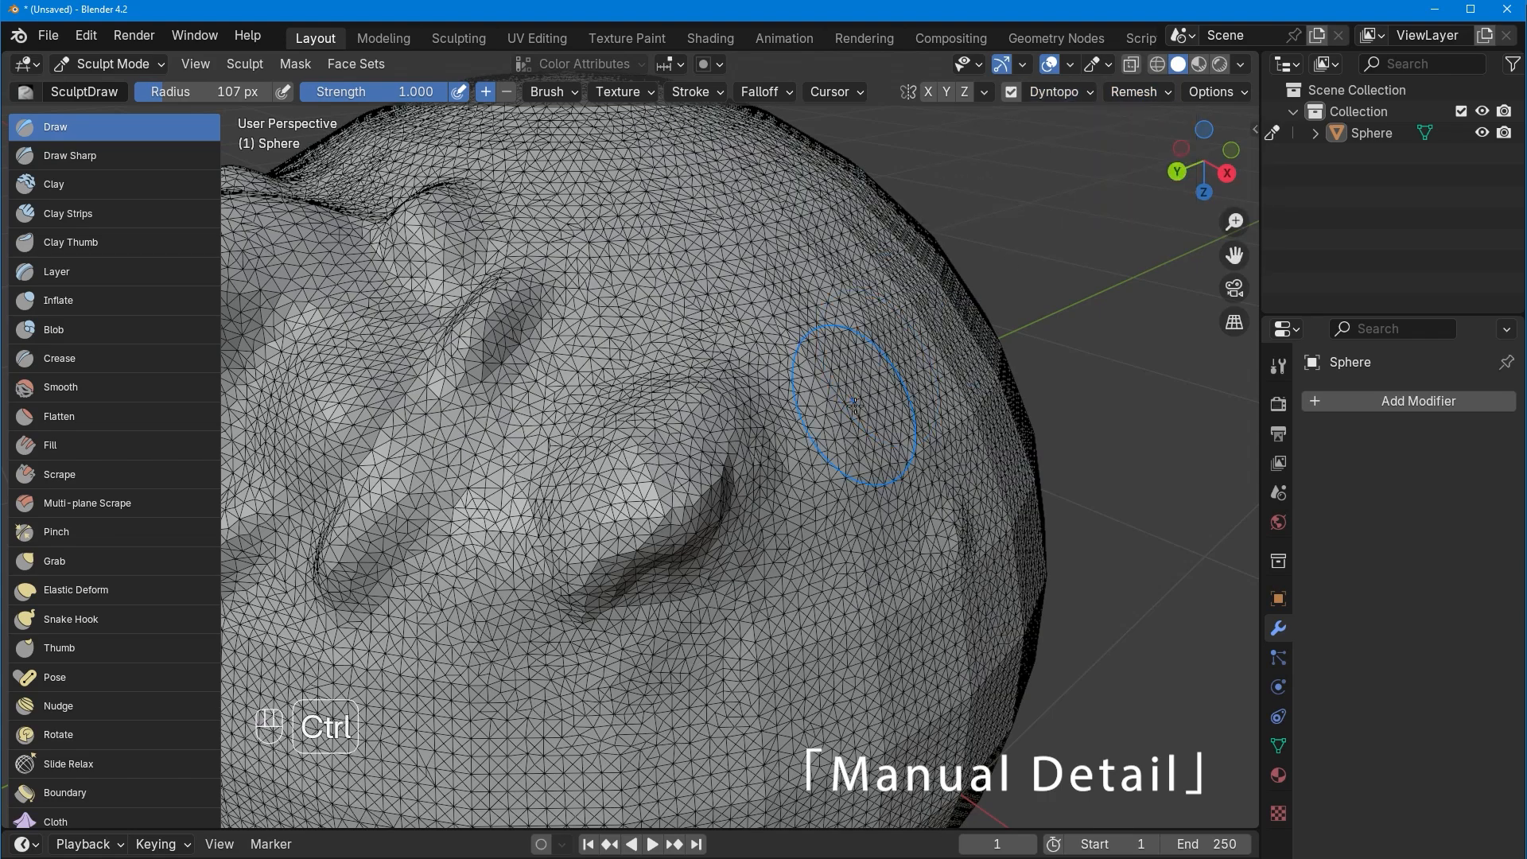
ctrl+middle_drag(852, 403, 833, 442)
Set the Manual Detail resolution to 10 and flood-fill the whole sphere again.
click(1065, 94)
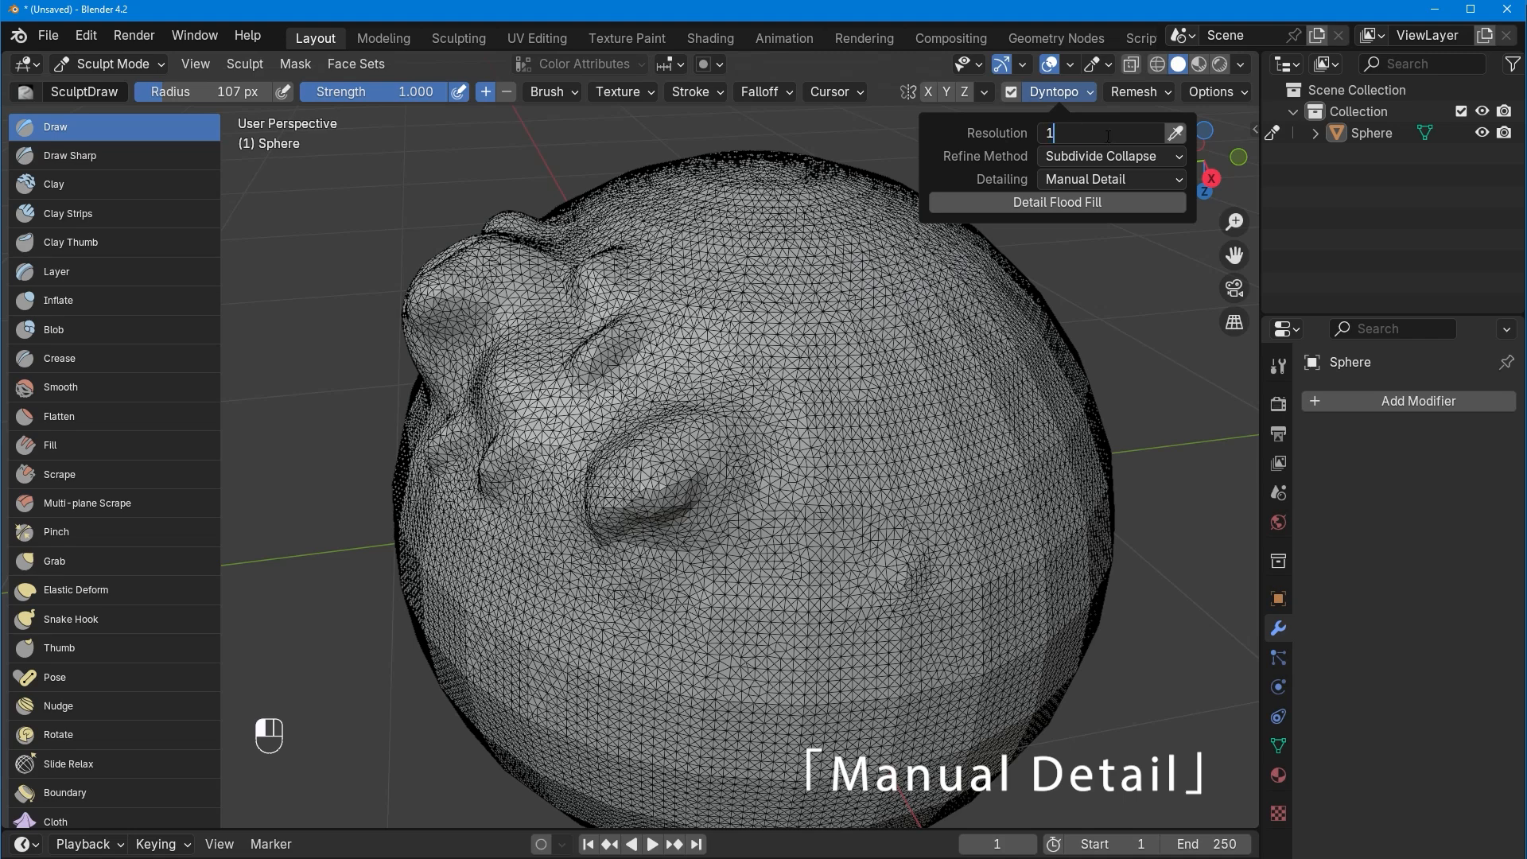
click(1104, 138)
text(10)
key(Return)
click(1099, 201)
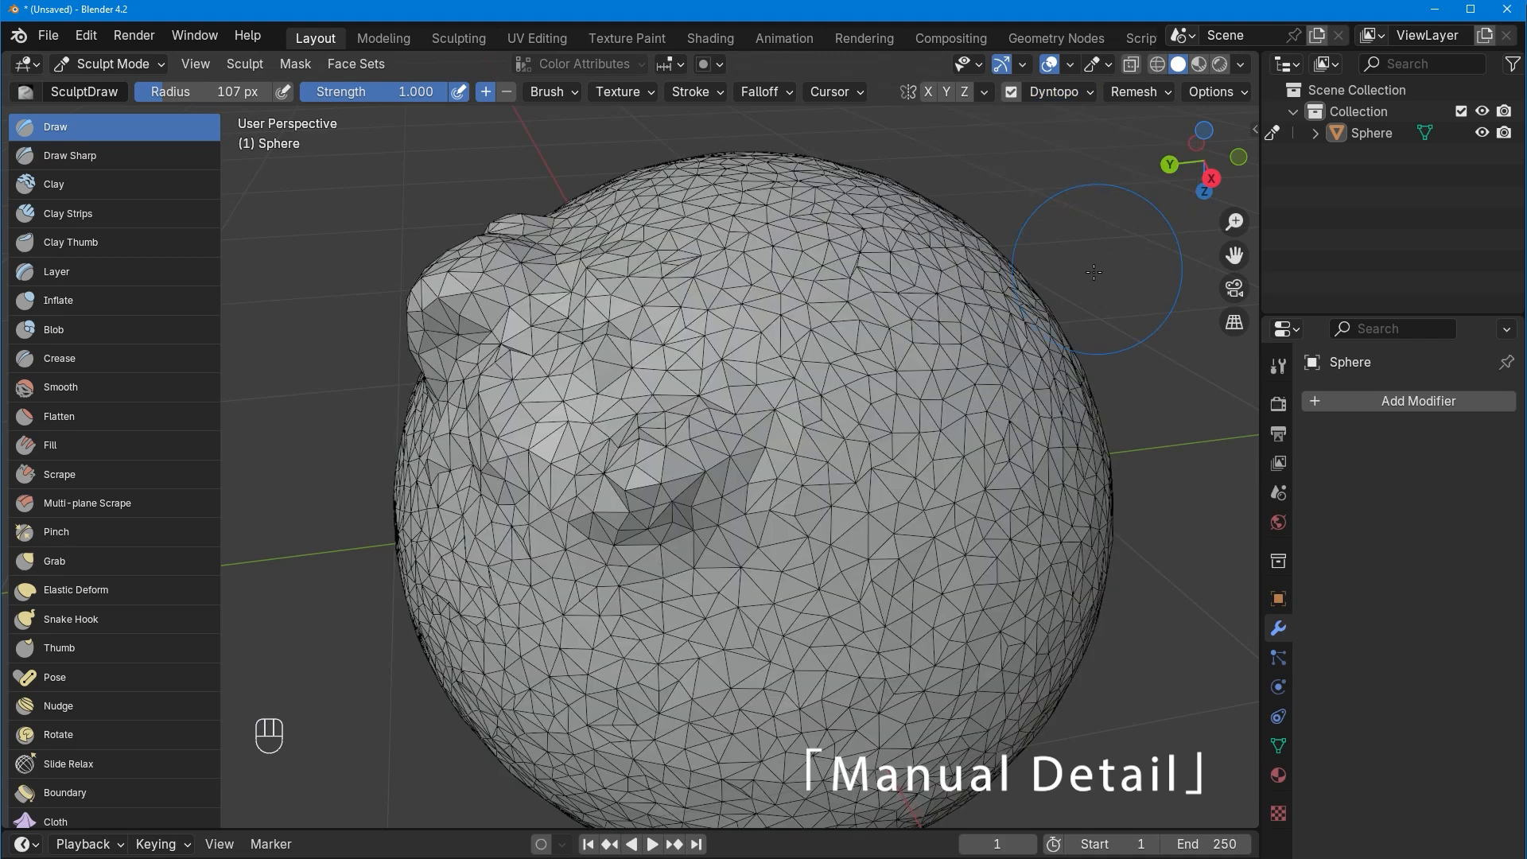
Sample the Constant Detail resolution from the dense bump, then resample it from the coarser mesh above the dense area.
shift+middle_drag(994, 384, 908, 320)
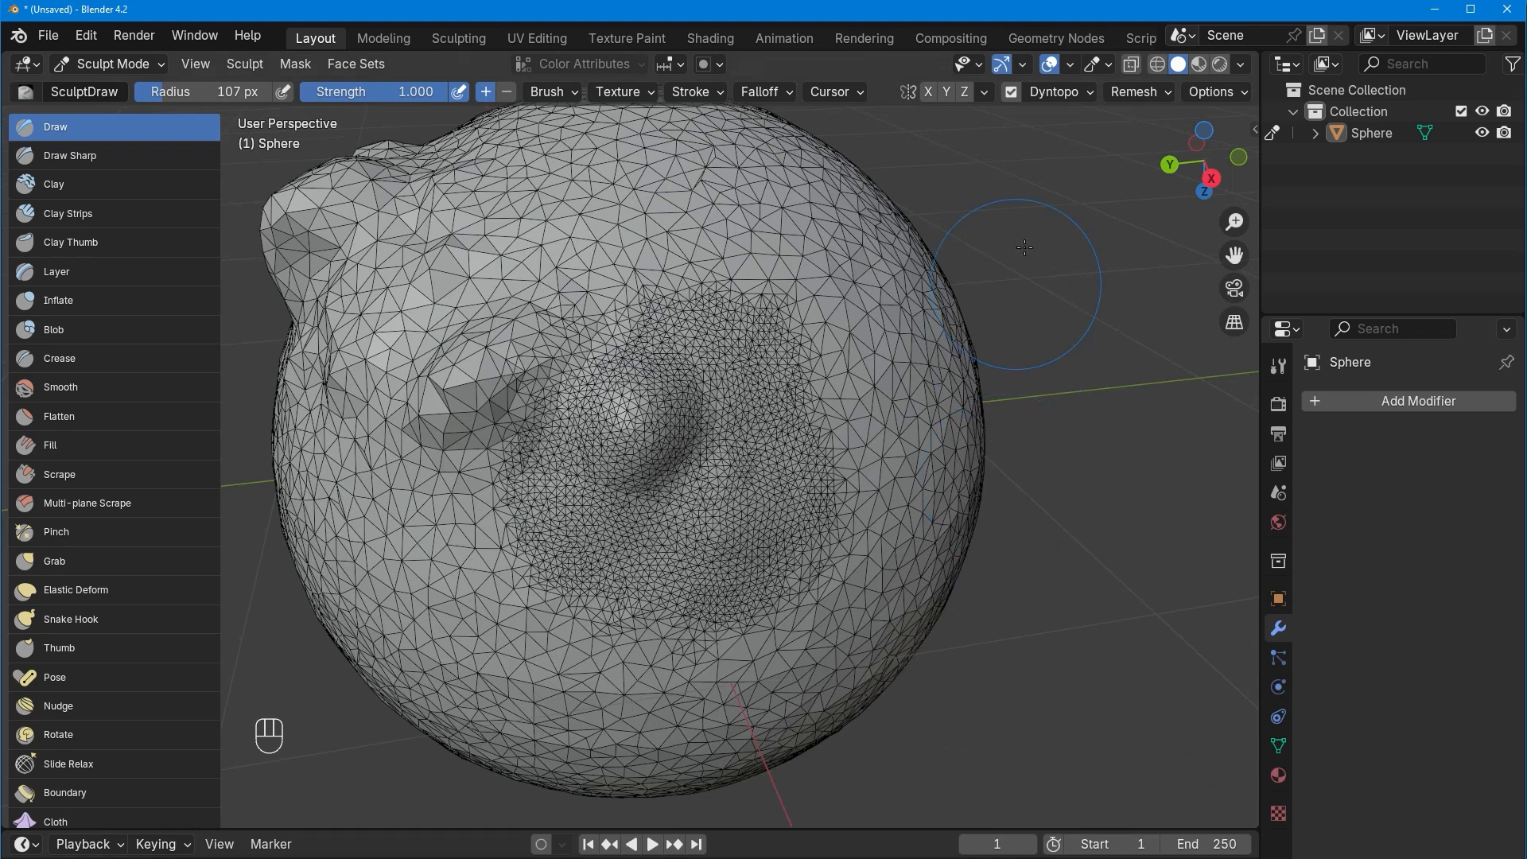
click(1086, 93)
click(1174, 134)
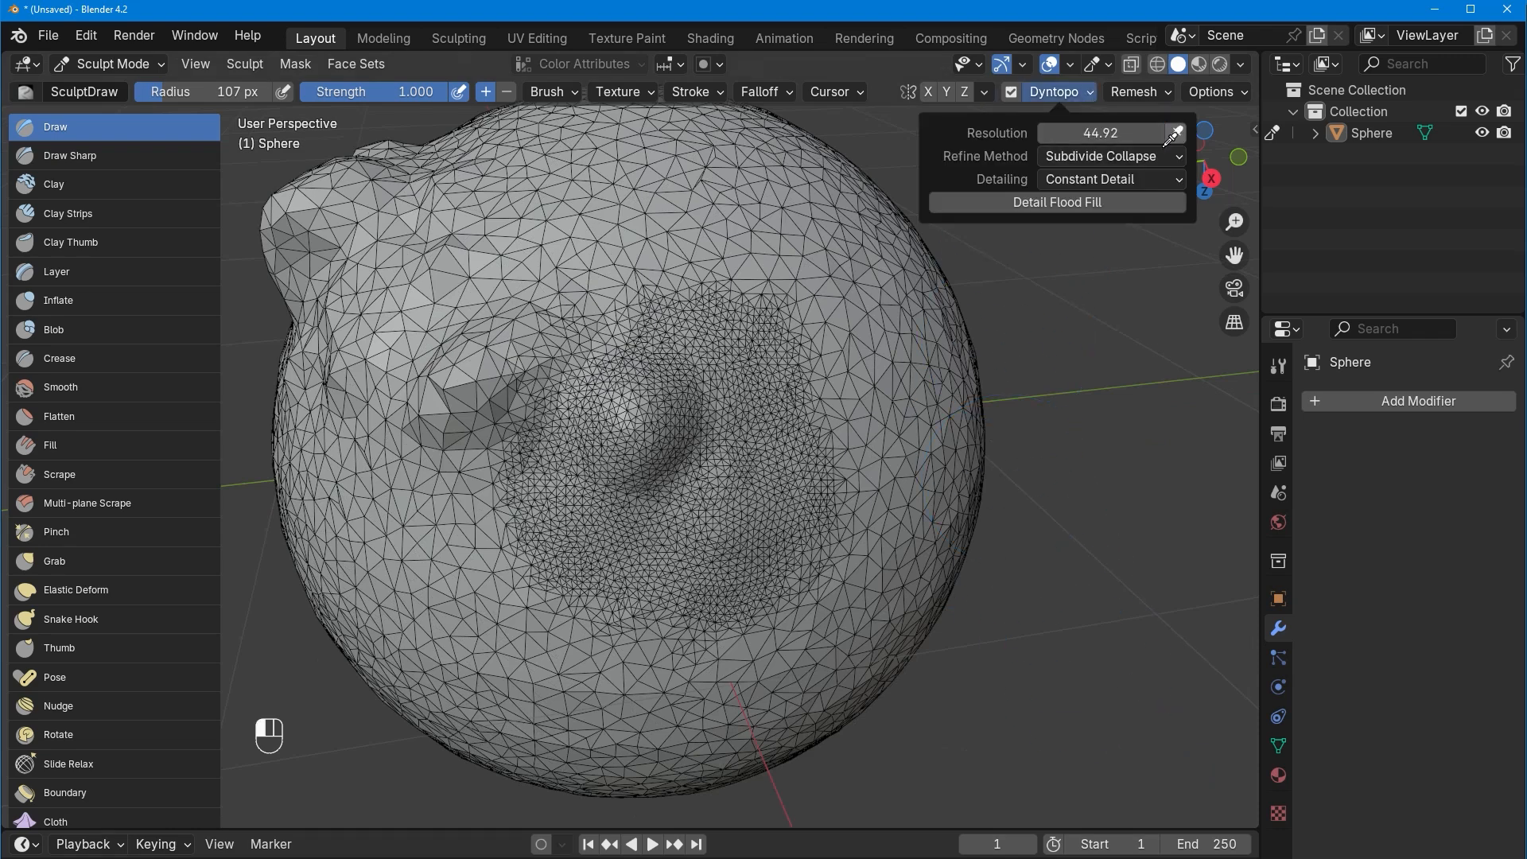
click(700, 423)
click(1053, 92)
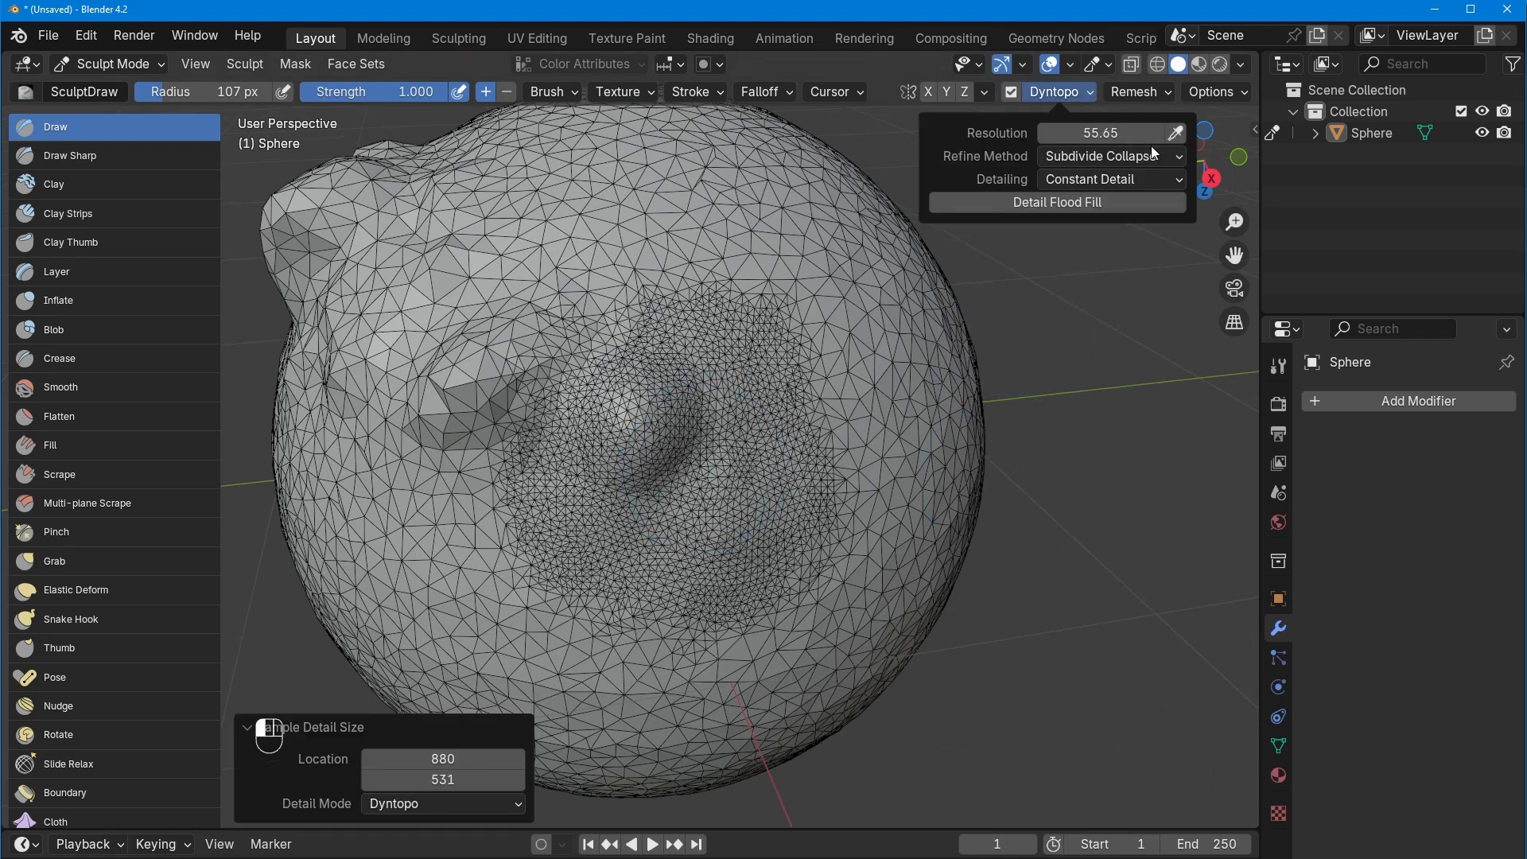
click(1174, 135)
click(808, 235)
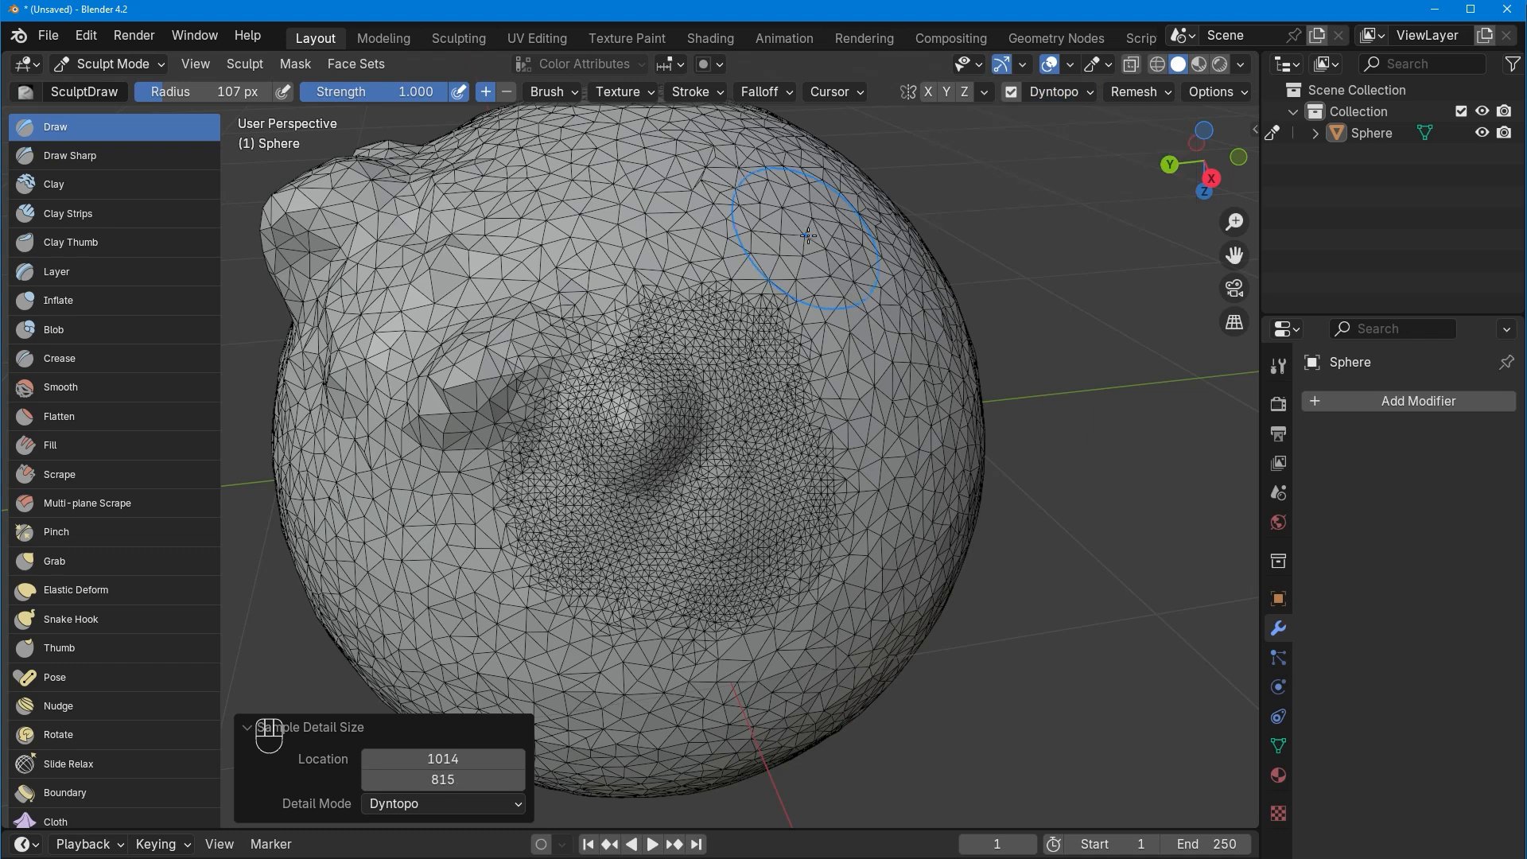
click(1089, 93)
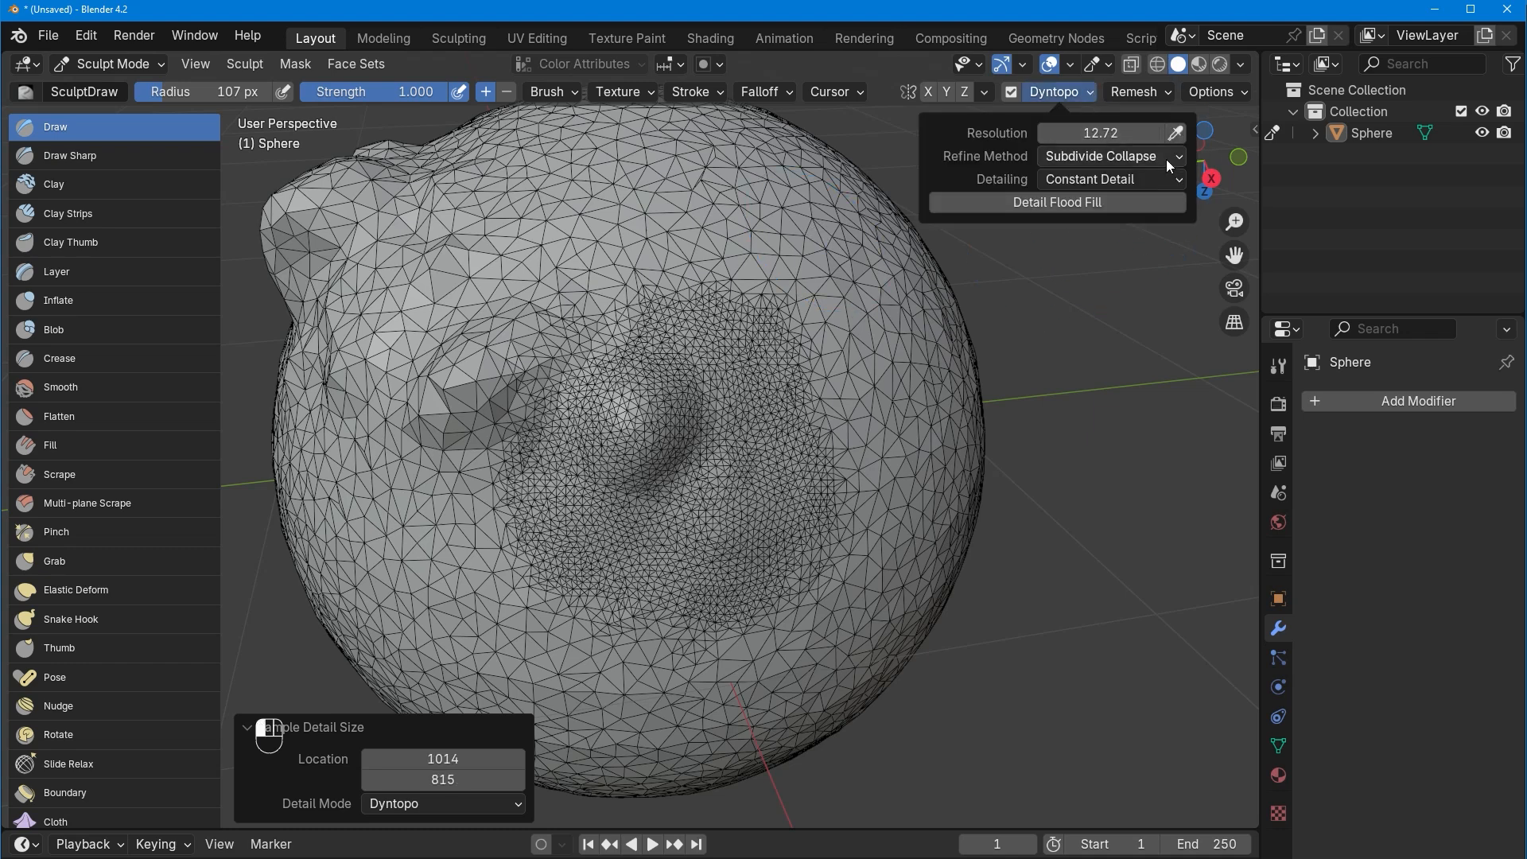